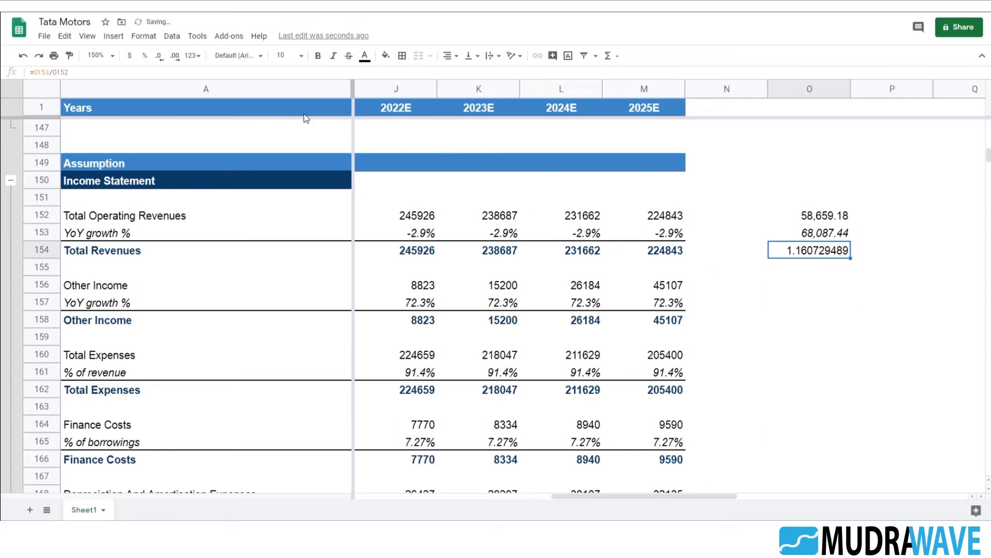
Step: Subtract 1 from the ratio formula in O154, making it =O153/O152-1, and format the cell as a percentage
{"action": "left_click", "coordinate": [145, 56]}
{"action": "left_click", "coordinate": [898, 310]}
{"action": "left_click", "coordinate": [834, 253]}
{"action": "left_click", "coordinate": [98, 72]}
{"action": "type", "text": "-1"}
{"action": "key", "text": "Return"}
{"action": "key", "text": "Up"}
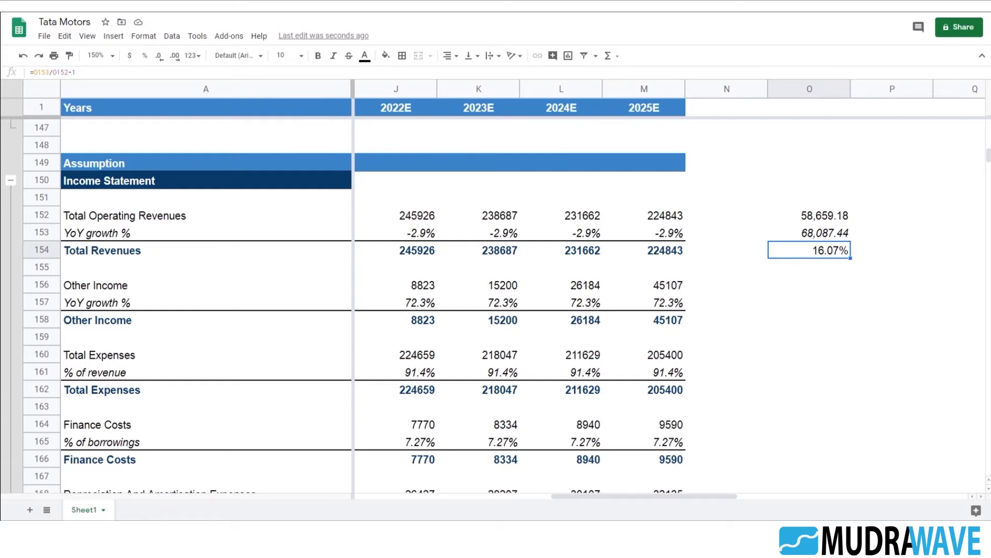
Step: Switch to the 2018-19 annual report PDF and compare the FY 2018-19 and FY 2017-18 revenues of India, UK and United States
{"action": "key", "text": "ctrl+Tab"}
{"action": "left_click", "coordinate": [288, 250]}
{"action": "left_click_drag", "start_coordinate": [269, 240], "coordinate": [322, 240]}
{"action": "left_click", "coordinate": [395, 239]}
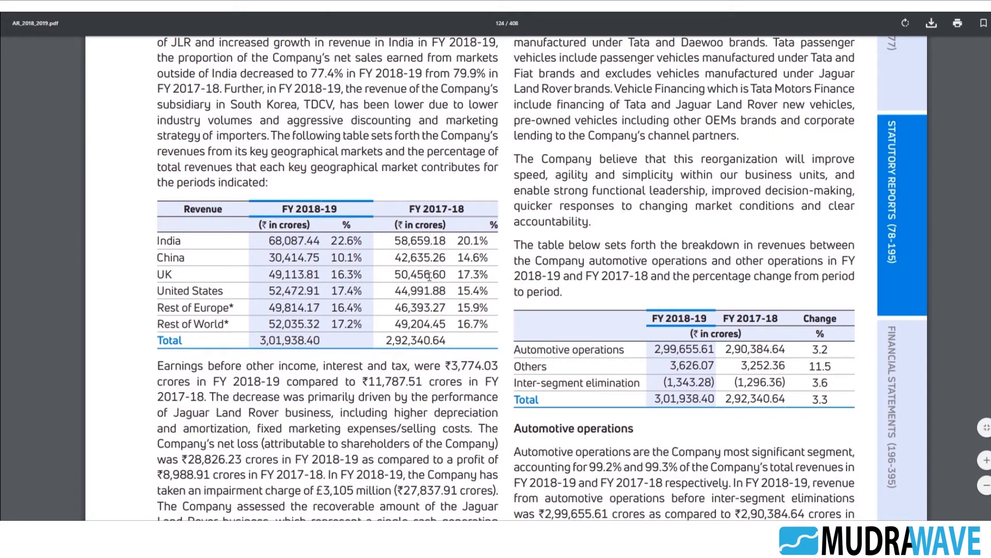
{"action": "left_click_drag", "start_coordinate": [390, 274], "coordinate": [438, 276]}
{"action": "left_click_drag", "start_coordinate": [268, 274], "coordinate": [316, 274]}
{"action": "left_click_drag", "start_coordinate": [394, 290], "coordinate": [446, 291]}
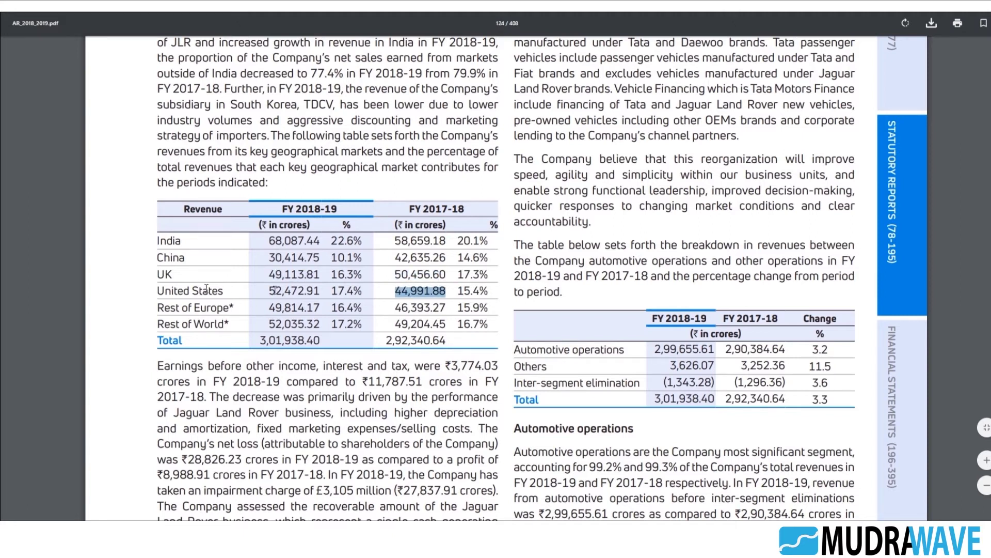
{"action": "left_click_drag", "start_coordinate": [269, 290], "coordinate": [320, 291]}
Step: Compare the two years' revenues for Rest of Europe, Rest of World, China and India in the annual report table
{"action": "left_click", "coordinate": [412, 307]}
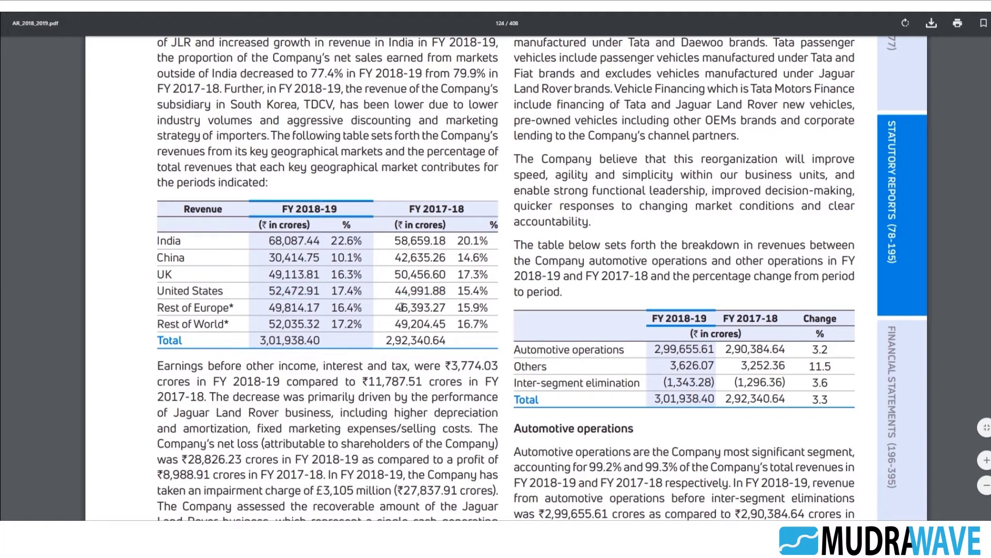
{"action": "double_click", "coordinate": [422, 308]}
{"action": "left_click_drag", "start_coordinate": [320, 308], "coordinate": [268, 308]}
{"action": "left_click", "coordinate": [337, 328]}
{"action": "left_click_drag", "start_coordinate": [394, 320], "coordinate": [446, 324]}
{"action": "left_click_drag", "start_coordinate": [269, 324], "coordinate": [333, 324]}
{"action": "left_click", "coordinate": [327, 333]}
{"action": "left_click_drag", "start_coordinate": [269, 257], "coordinate": [320, 257]}
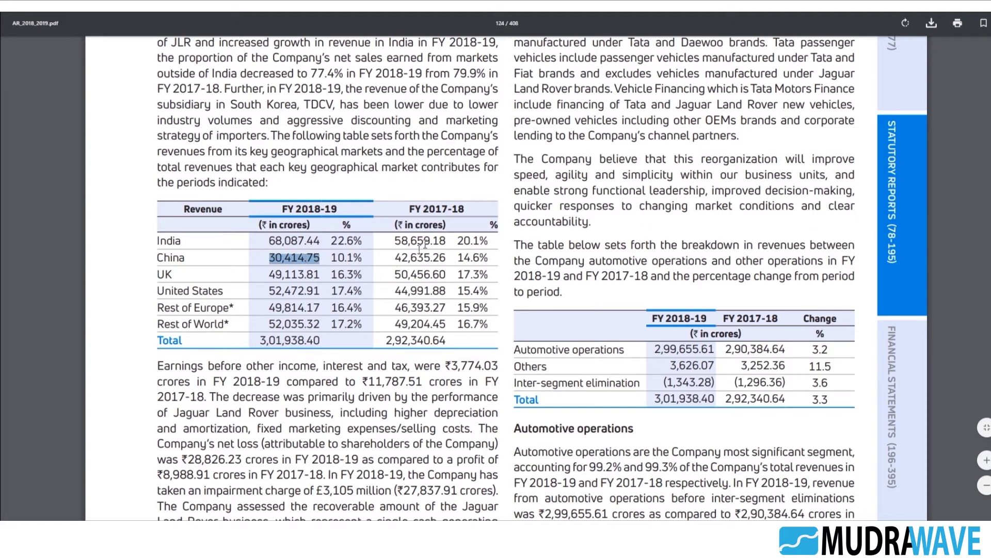
{"action": "left_click_drag", "start_coordinate": [488, 241], "coordinate": [368, 244]}
{"action": "left_click", "coordinate": [406, 277]}
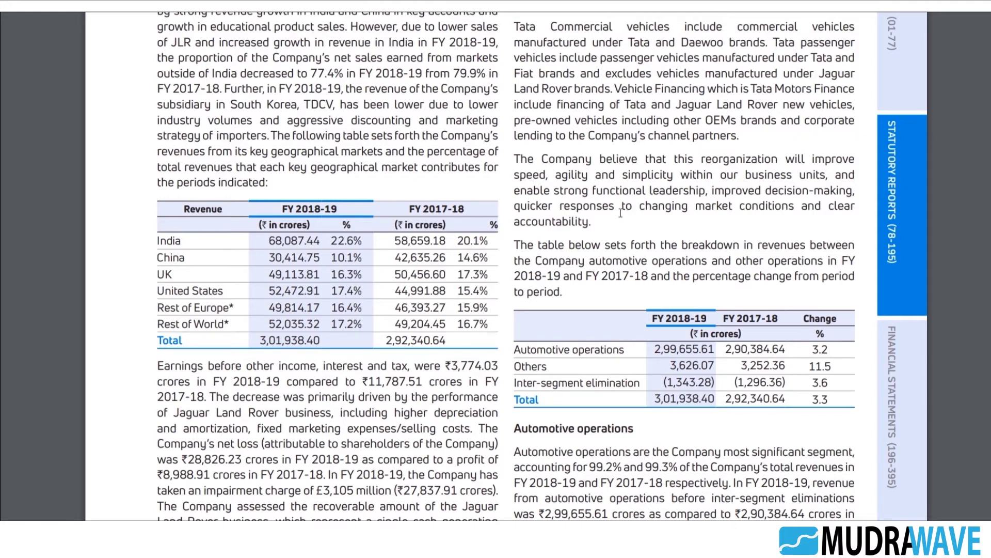
Step: Return to the Tata Motors spreadsheet and review the historical YoY growth of total operating revenues from 2018 to 2020
{"action": "key", "text": "alt+Tab"}
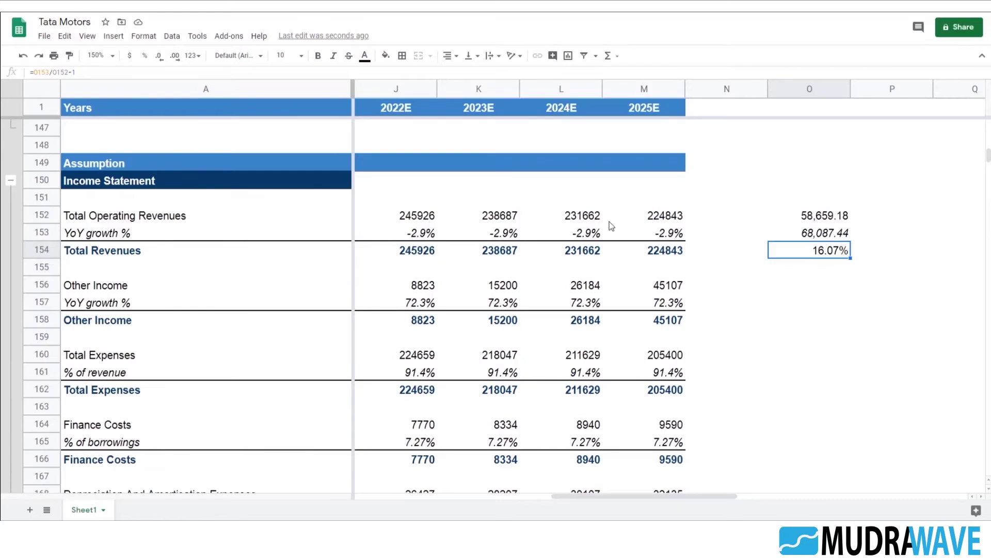
{"action": "left_click", "coordinate": [820, 273]}
{"action": "left_click", "coordinate": [514, 252]}
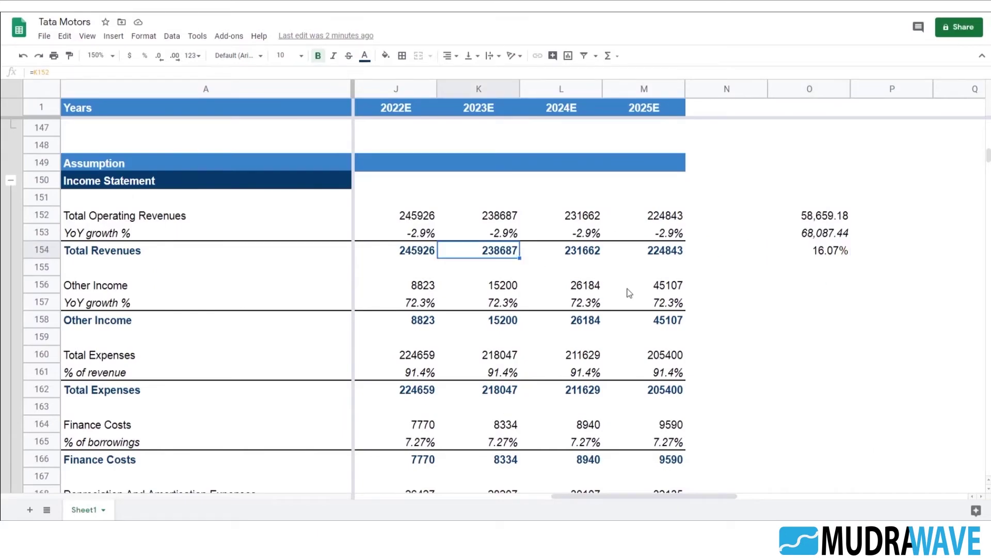
{"action": "key", "text": "Left"}
{"action": "key", "text": "Left"}
{"action": "key", "text": "Left"}
{"action": "key", "text": "Right"}
{"action": "key", "text": "Left"}
{"action": "key", "text": "Left"}
{"action": "key", "text": "Left"}
{"action": "key", "text": "Left"}
{"action": "key", "text": "Left"}
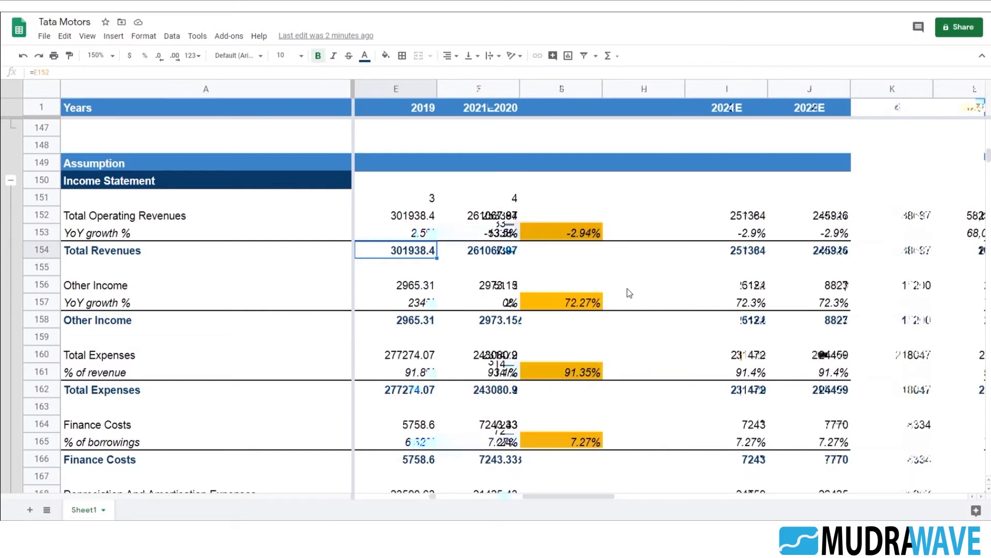
{"action": "key", "text": "Up"}
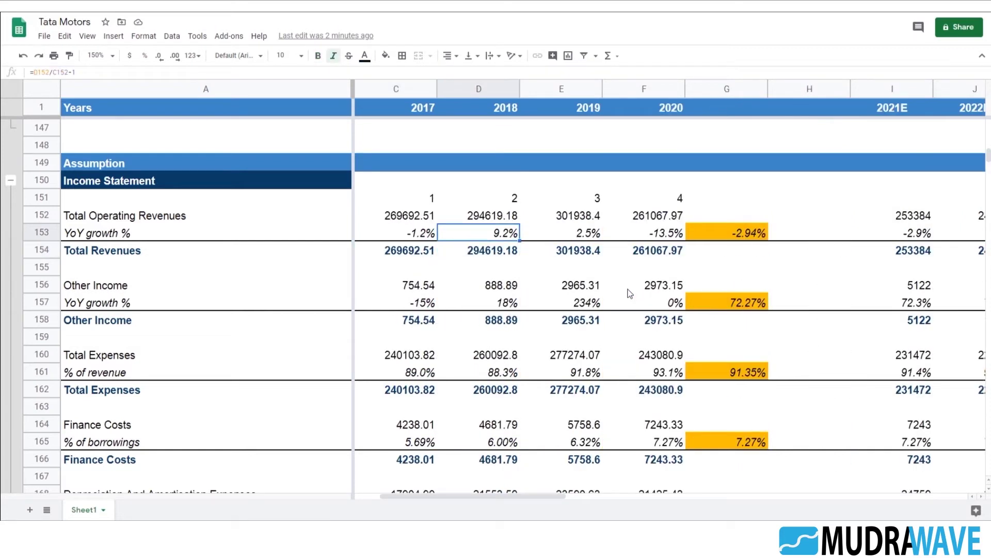
{"action": "key", "text": "Right"}
{"action": "key", "text": "Right"}
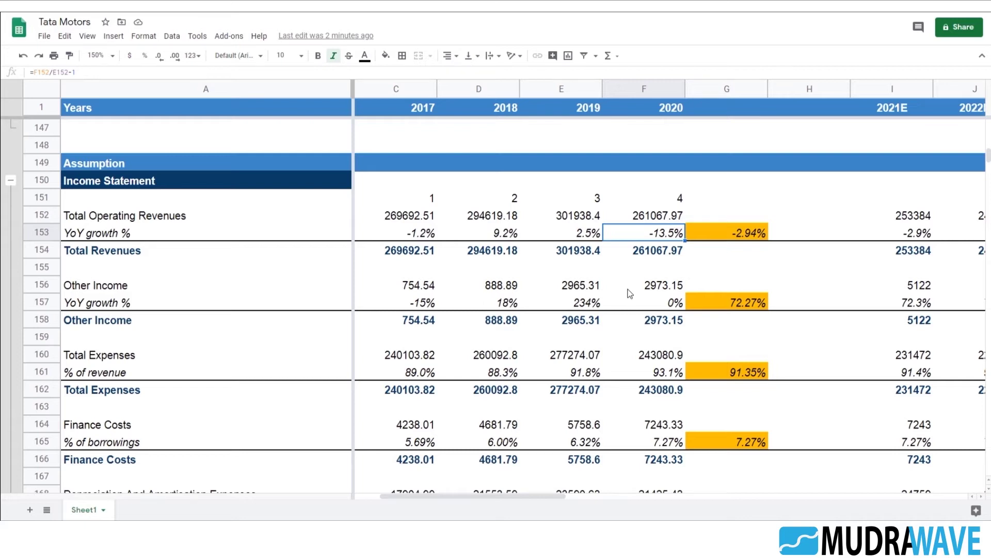
Step: Examine the weighted-average revenue growth formula in G153 and the projected YoY growth across 2021E to 2024E
{"action": "key", "text": "Right"}
{"action": "key", "text": "Right"}
{"action": "key", "text": "Right"}
{"action": "scroll", "coordinate": [630, 293], "scroll_direction": "right", "scroll_amount": 1}
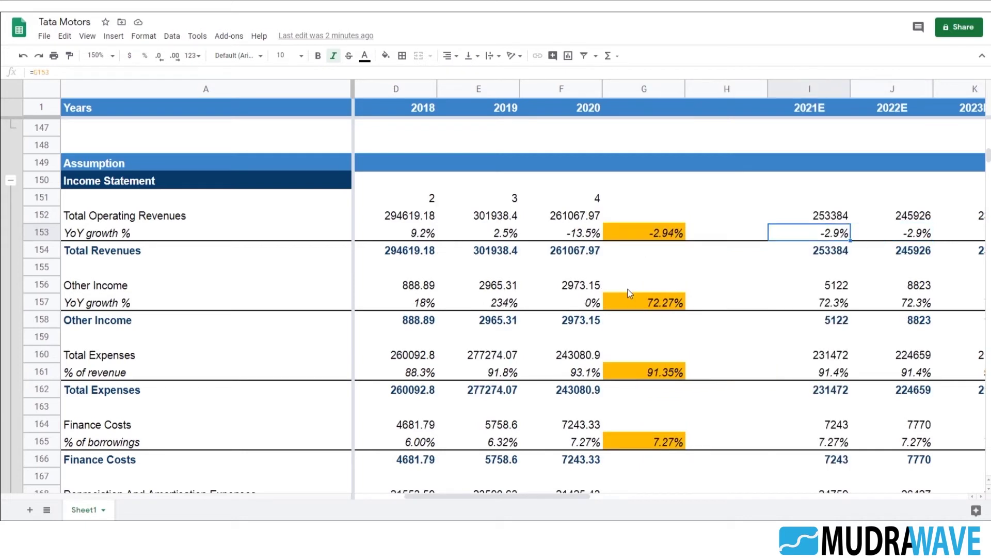
{"action": "key", "text": "Left"}
{"action": "key", "text": "Left"}
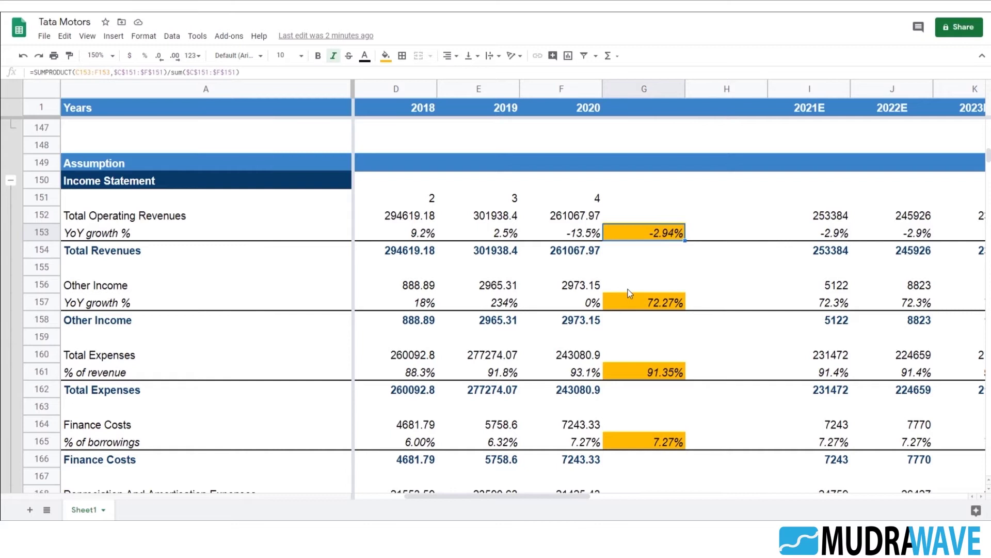
{"action": "key", "text": "Right"}
{"action": "key", "text": "Right"}
{"action": "key", "text": "Right"}
{"action": "key", "text": "Right"}
{"action": "key", "text": "Right"}
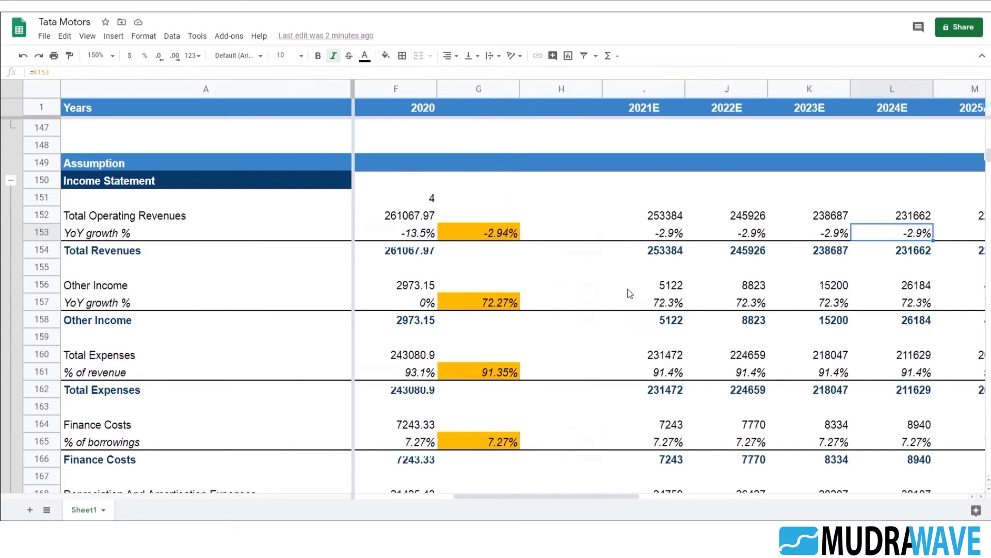
Step: Set the YoY growth of total operating revenues to 5% for 2022E and 8% for 2023E
{"action": "key", "text": "Left"}
{"action": "key", "text": "Left"}
{"action": "key", "text": "Left"}
{"action": "key", "text": "Right"}
{"action": "scroll", "coordinate": [630, 293], "scroll_direction": "right", "scroll_amount": 1}
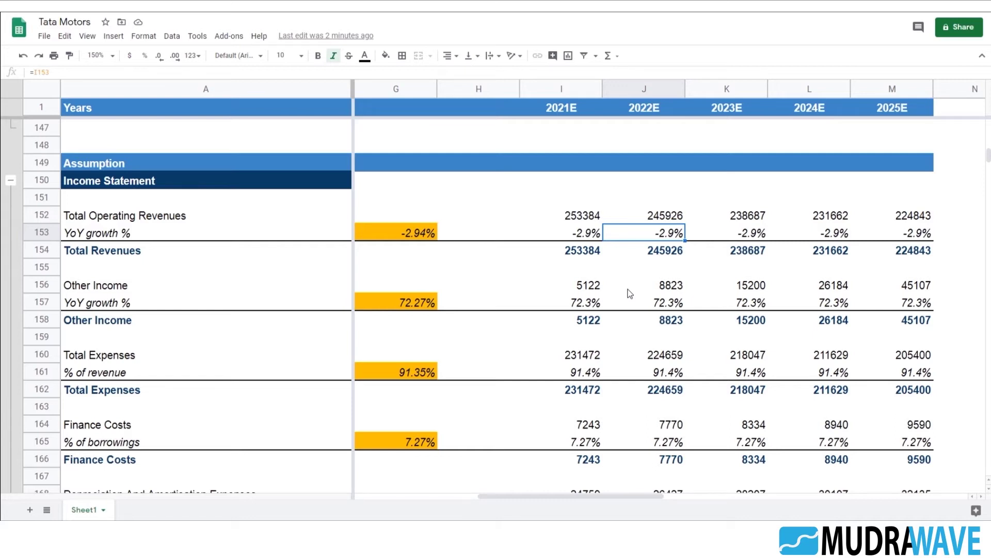
{"action": "type", "text": "5"}
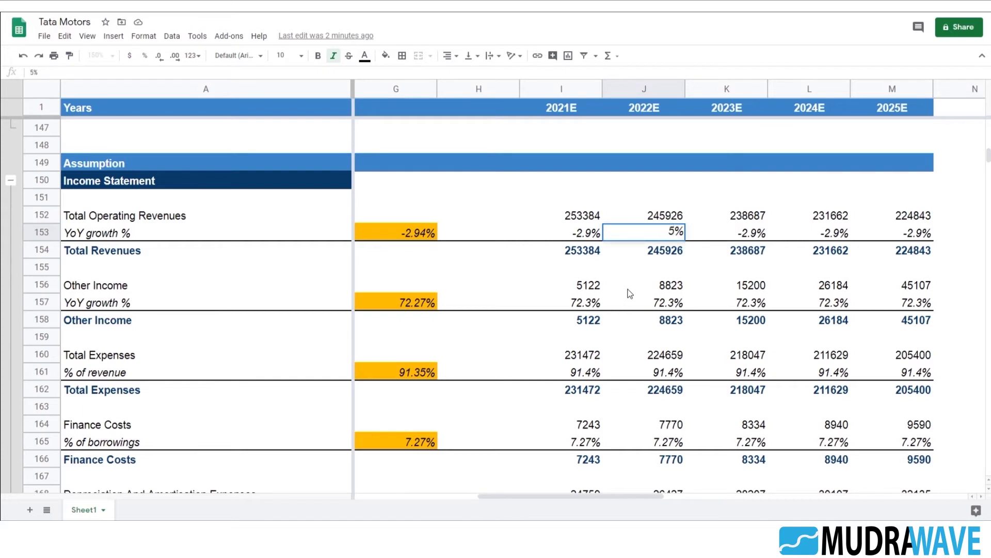
{"action": "key", "text": "Tab"}
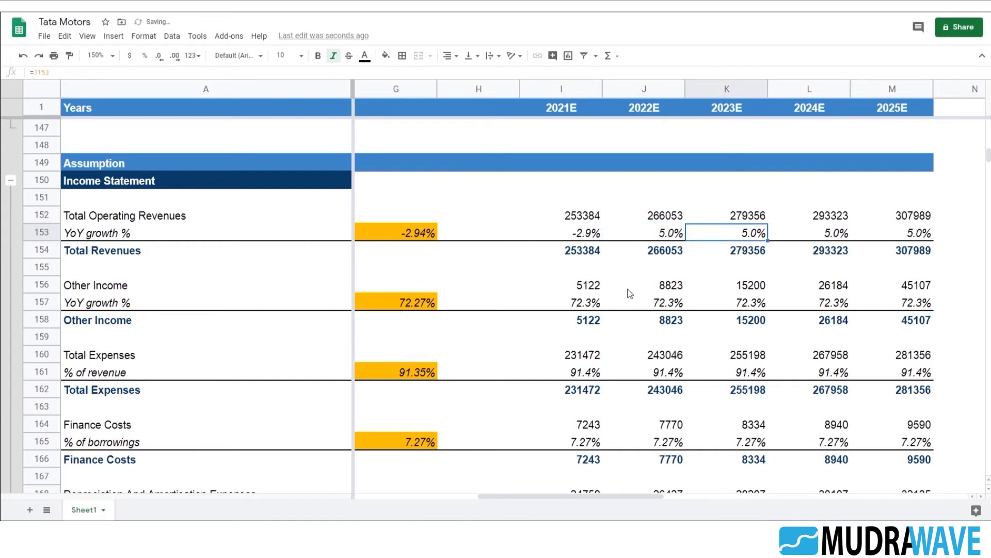
{"action": "type", "text": "8"}
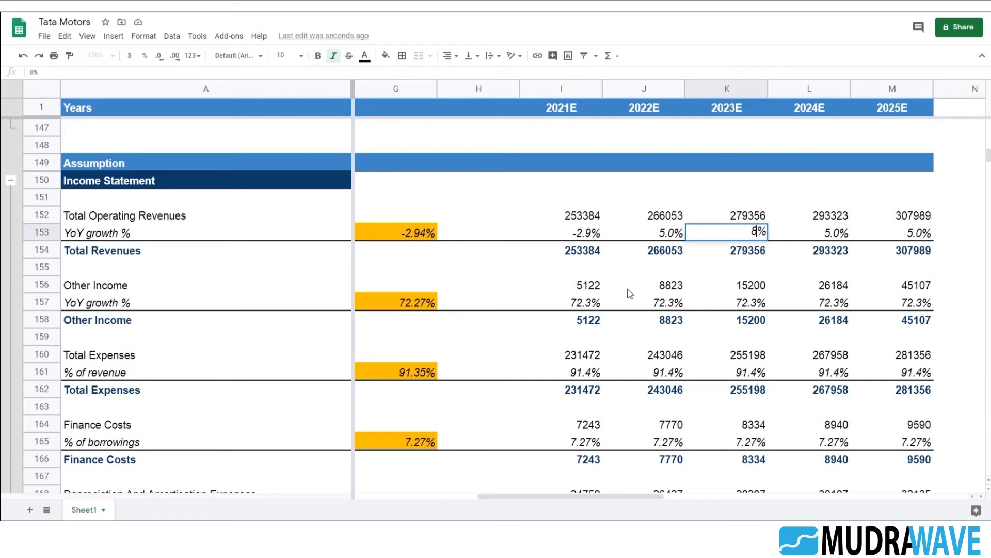
{"action": "key", "text": "Tab"}
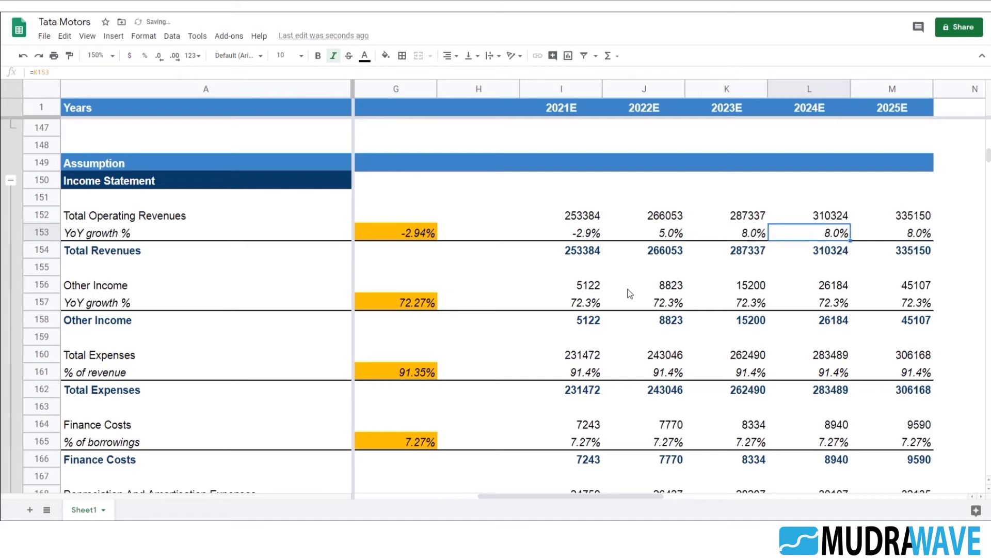
Step: Set the YoY growth of total operating revenues to 9% for 2024E and 10% for 2025E
{"action": "type", "text": "9"}
{"action": "key", "text": "Tab"}
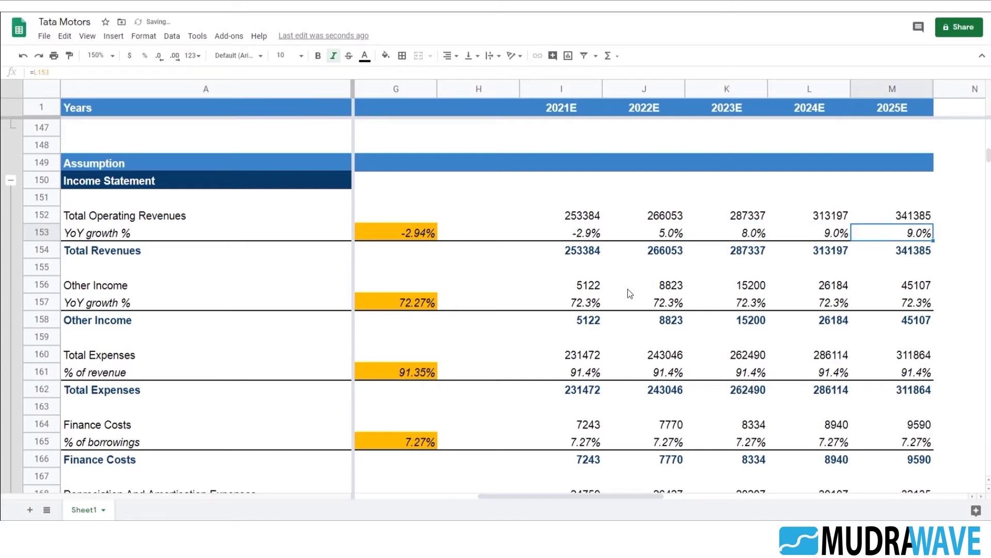
{"action": "type", "text": "10"}
{"action": "key", "text": "Tab"}
{"action": "key", "text": "Left"}
{"action": "key", "text": "Left"}
{"action": "key", "text": "Left"}
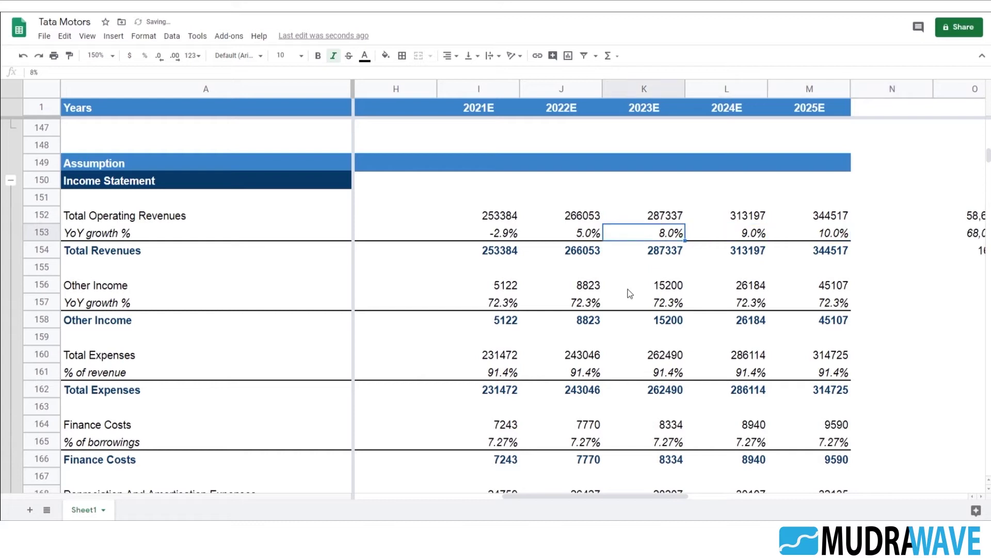
Step: Enter =M152/E152 in N152 to compare 2025E total operating revenues with the 2019 figure
{"action": "key", "text": "Right"}
{"action": "key", "text": "Right"}
{"action": "key", "text": "Up"}
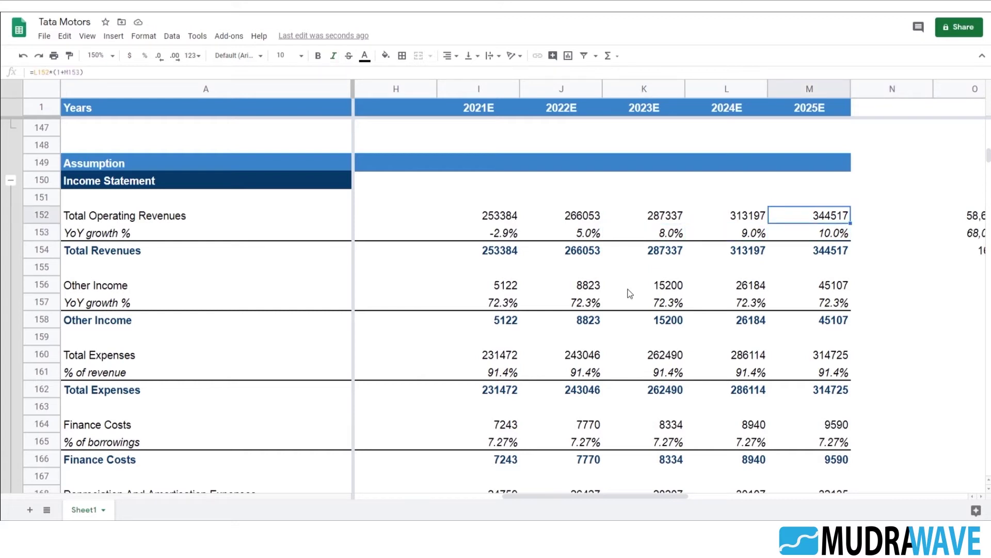
{"action": "key", "text": "Right"}
{"action": "type", "text": "="}
{"action": "key", "text": "Left"}
{"action": "type", "text": "/"}
{"action": "key", "text": "Left"}
{"action": "key", "text": "Left"}
{"action": "key", "text": "Left"}
{"action": "key", "text": "Left"}
{"action": "key", "text": "Left"}
{"action": "key", "text": "Left"}
{"action": "key", "text": "Left"}
{"action": "key", "text": "Left"}
{"action": "key", "text": "Left"}
{"action": "key", "text": "Left"}
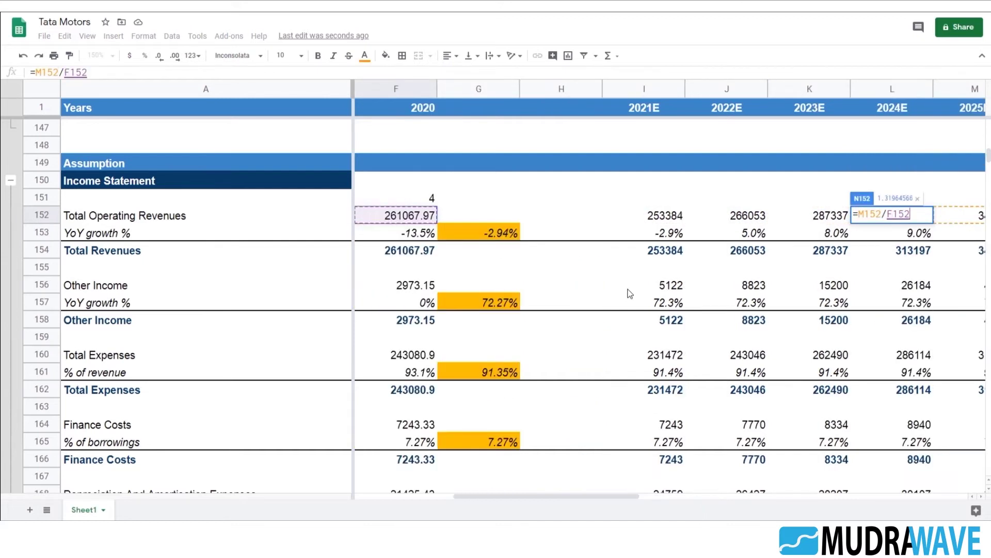
{"action": "key", "text": "Left"}
{"action": "key", "text": "Right"}
{"action": "key", "text": "Right"}
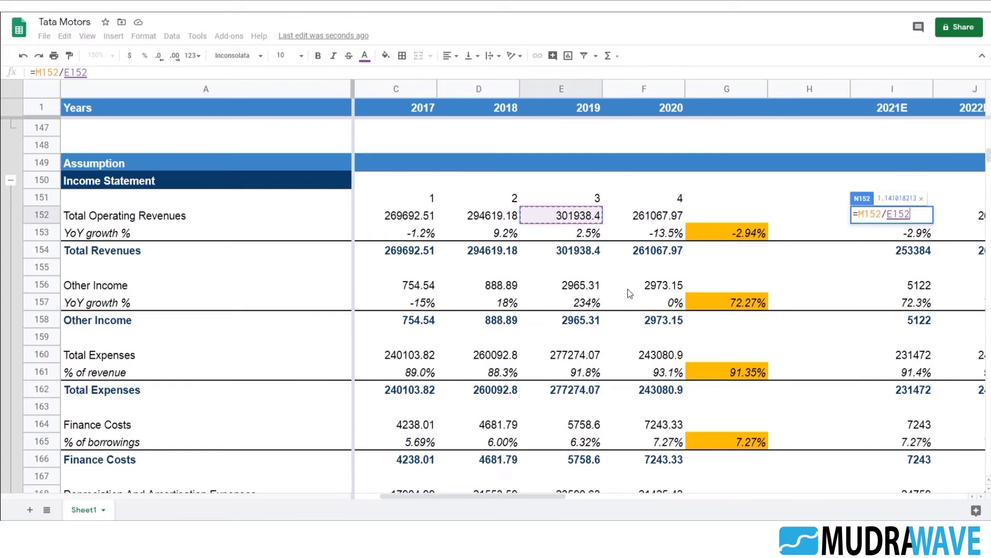
{"action": "key", "text": "Return"}
{"action": "key", "text": "Up"}
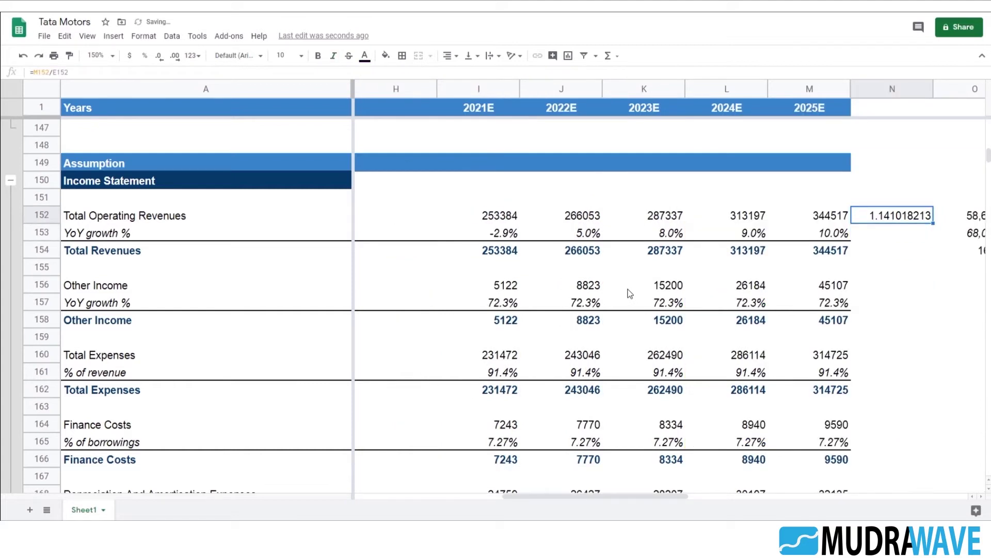
Step: Extend the N152 formula to =M152/E152-1 and format the cell as a percentage
{"action": "left_click", "coordinate": [252, 70]}
{"action": "type", "text": "-1"}
{"action": "key", "text": "Return"}
{"action": "key", "text": "Up"}
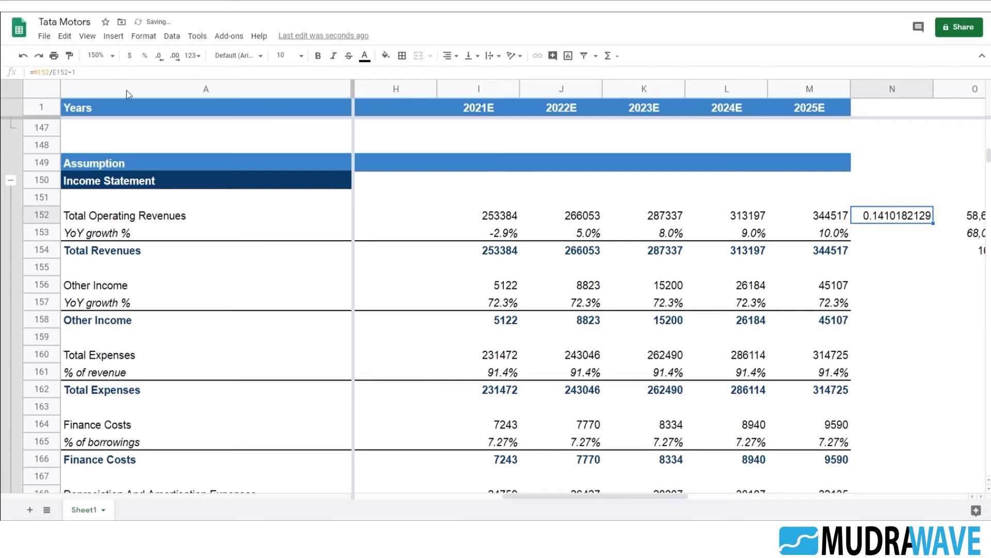
{"action": "left_click", "coordinate": [145, 55]}
{"action": "left_click", "coordinate": [907, 253]}
{"action": "left_click", "coordinate": [918, 217]}
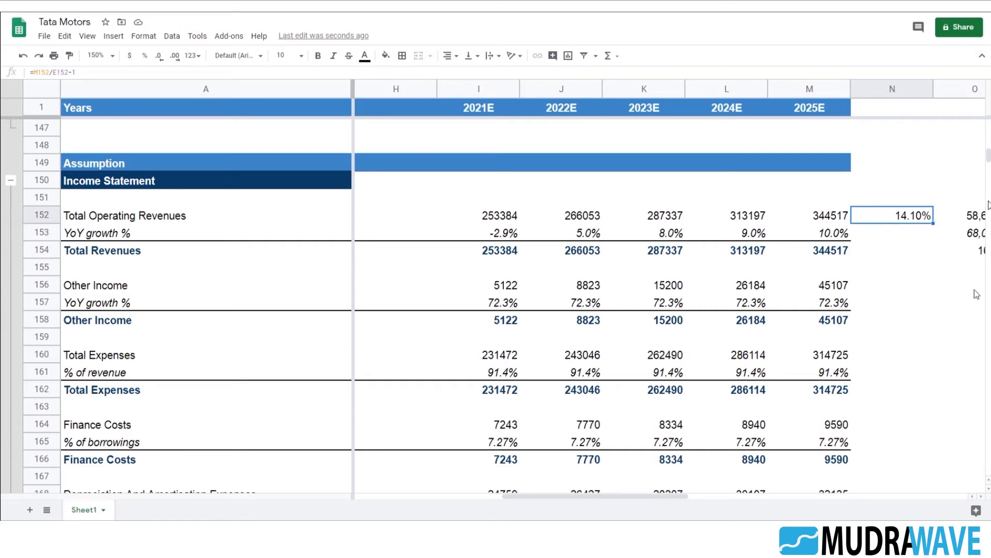
Step: Review the projected YoY growth rates of total operating revenues across the estimate years through 2025E
{"action": "key", "text": "Down"}
{"action": "key", "text": "Left"}
{"action": "key", "text": "Left"}
{"action": "key", "text": "Left"}
{"action": "key", "text": "Left"}
{"action": "key", "text": "Left"}
{"action": "key", "text": "Right"}
{"action": "key", "text": "Right"}
{"action": "key", "text": "Right"}
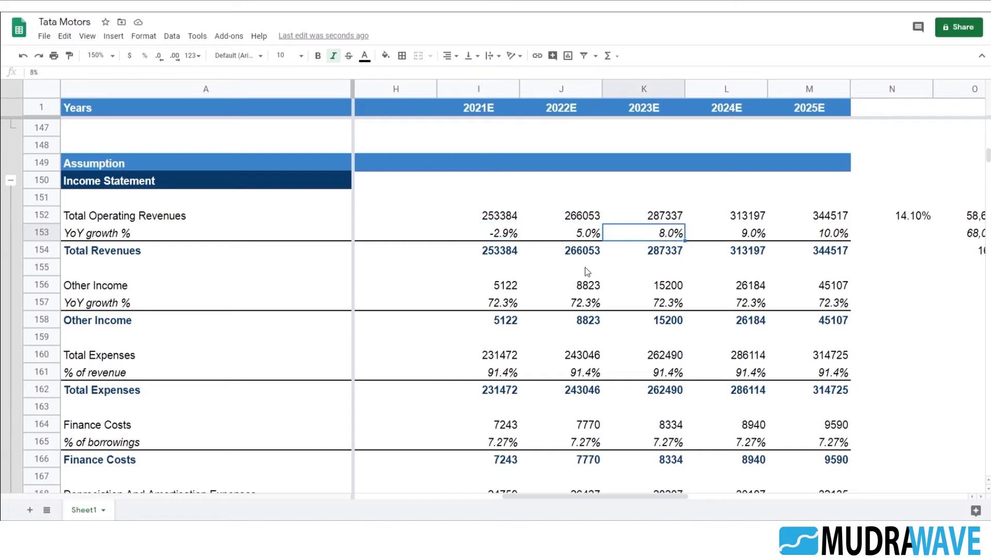
{"action": "key", "text": "Right"}
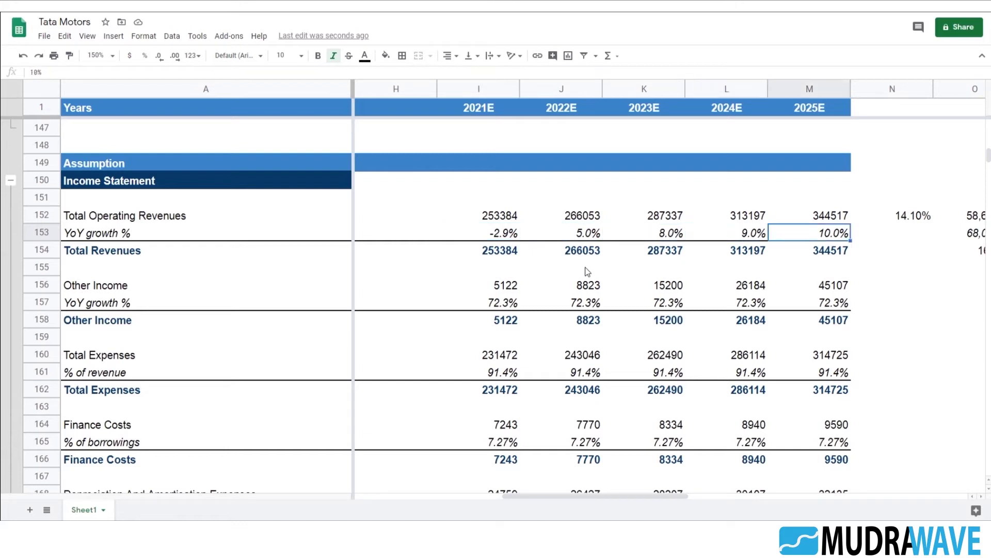
Step: Clear the temporary 2019-to-2025E growth calculation from N152
{"action": "key", "text": "Up"}
{"action": "key", "text": "Right"}
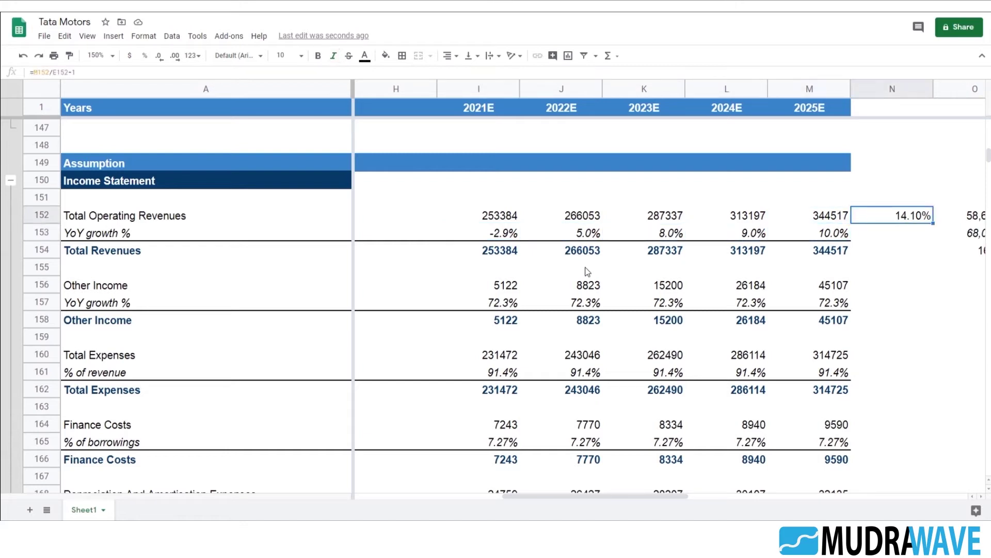
{"action": "key", "text": "Delete"}
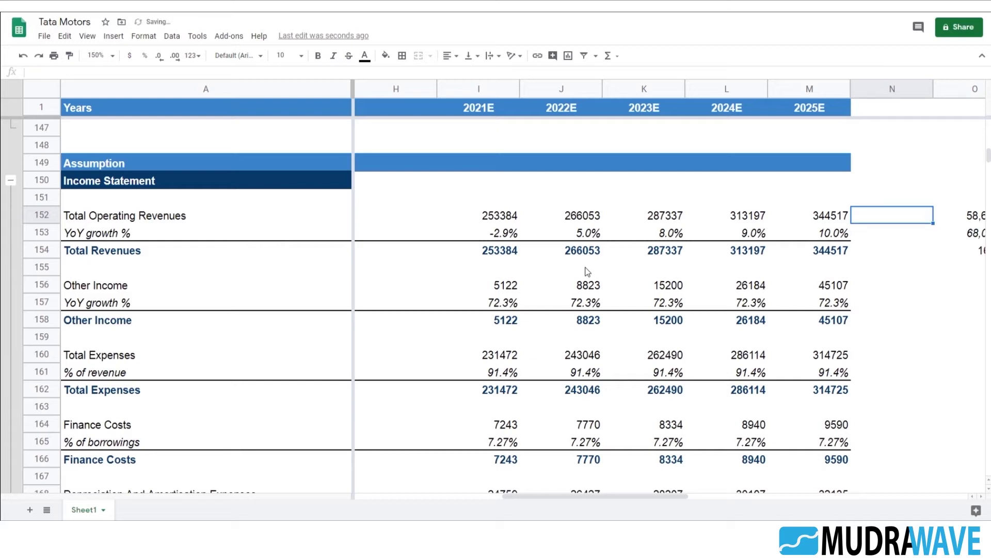
Step: Review the historical total operating revenues from 2016 through 2019 in row 152
{"action": "key", "text": "Left"}
{"action": "key", "text": "Left"}
{"action": "key", "text": "Left"}
{"action": "key", "text": "Left"}
{"action": "key", "text": "Left"}
{"action": "key", "text": "Left"}
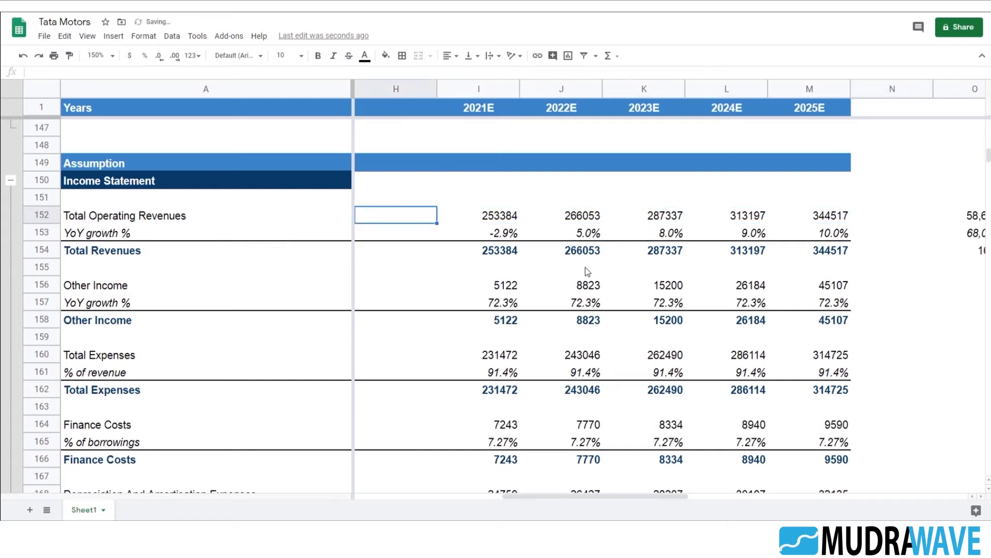
{"action": "key", "text": "Left"}
{"action": "key", "text": "Left"}
{"action": "key", "text": "Left"}
{"action": "key", "text": "Left"}
{"action": "key", "text": "Left"}
{"action": "key", "text": "Left"}
{"action": "key", "text": "Left"}
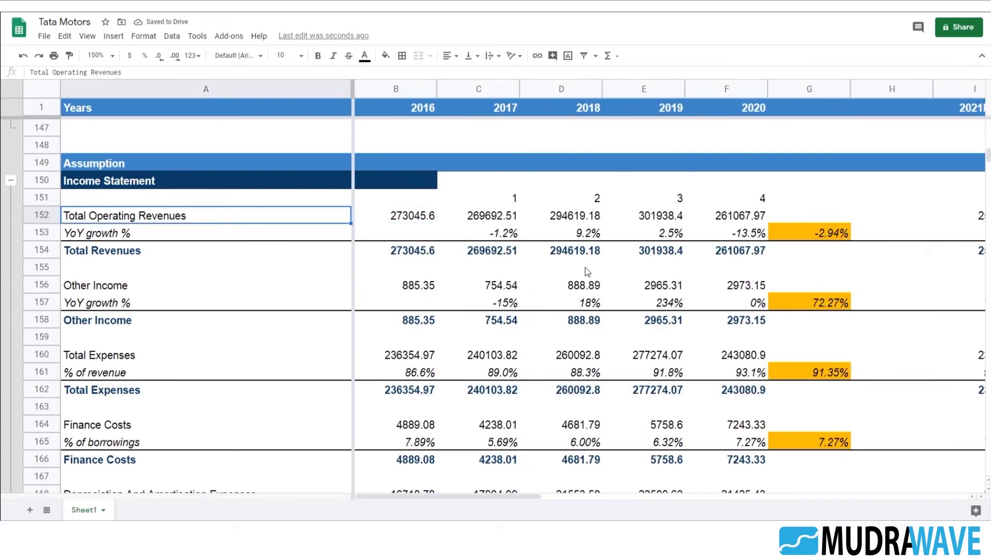
{"action": "key", "text": "Right"}
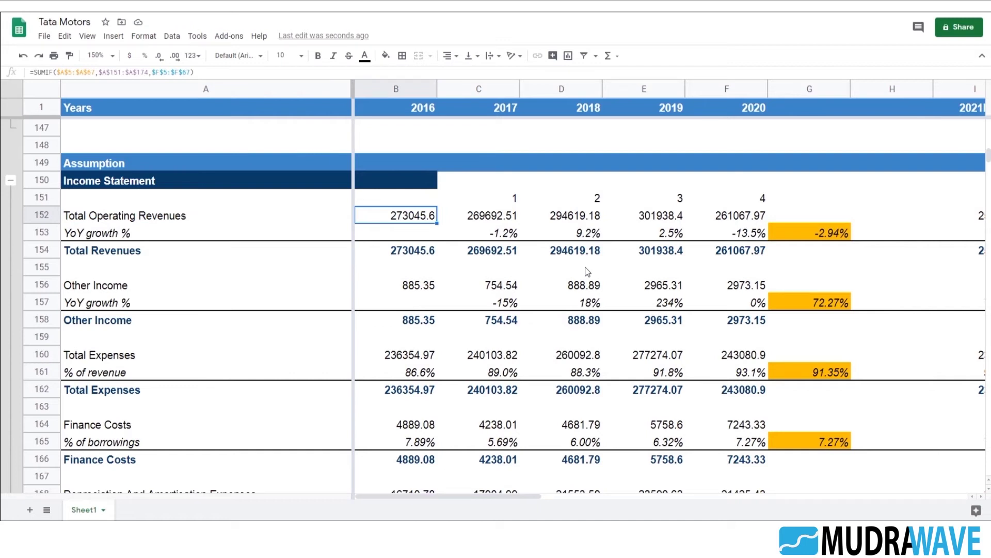
{"action": "key", "text": "Right"}
{"action": "key", "text": "Right"}
{"action": "key", "text": "Right"}
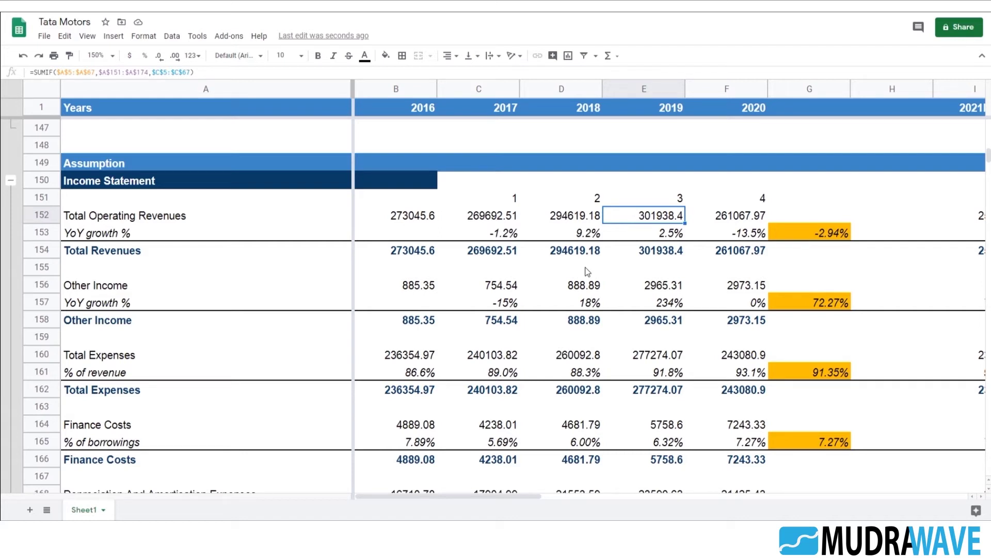
Step: Review the total operating revenues in row 152 from 2020 through 2025E
{"action": "key", "text": "Right"}
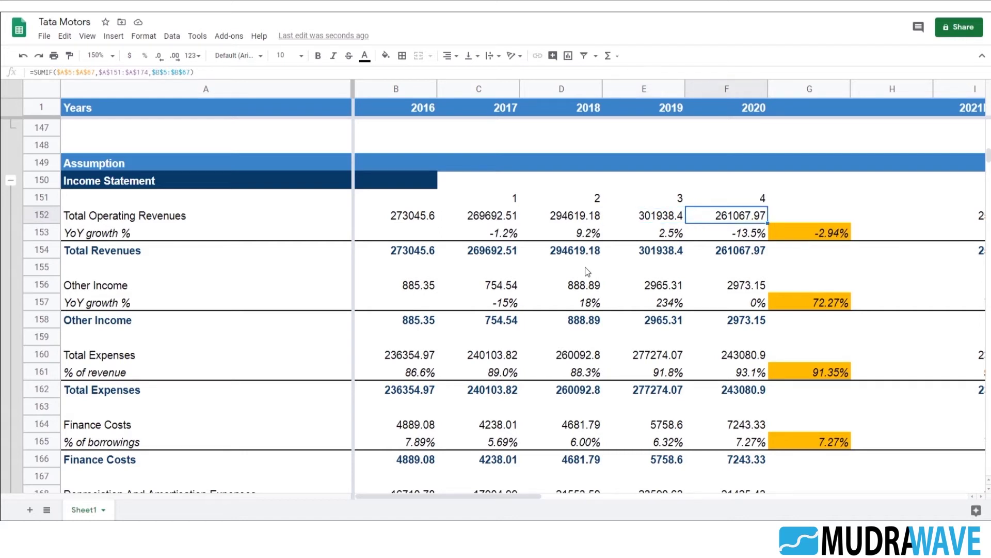
{"action": "key", "text": "Right"}
{"action": "key", "text": "Right"}
{"action": "key", "text": "Right"}
{"action": "key", "text": "Right"}
{"action": "key", "text": "Left"}
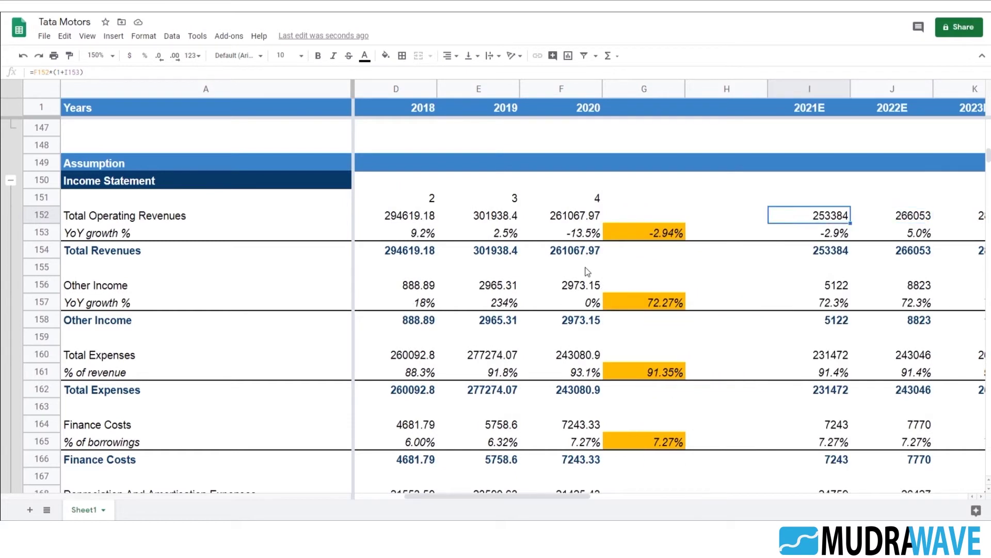
{"action": "key", "text": "Right"}
{"action": "key", "text": "Right"}
{"action": "key", "text": "Right"}
{"action": "key", "text": "Right"}
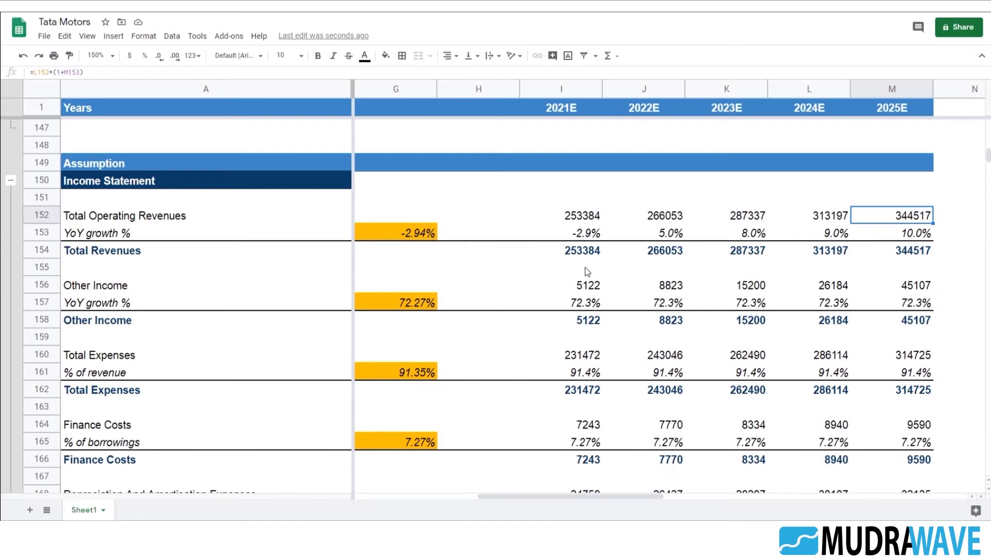
Step: Examine the assumed YoY revenue growth rates in row 153 for 2022E through 2025E
{"action": "key", "text": "Left"}
{"action": "key", "text": "Left"}
{"action": "key", "text": "Left"}
{"action": "key", "text": "Down"}
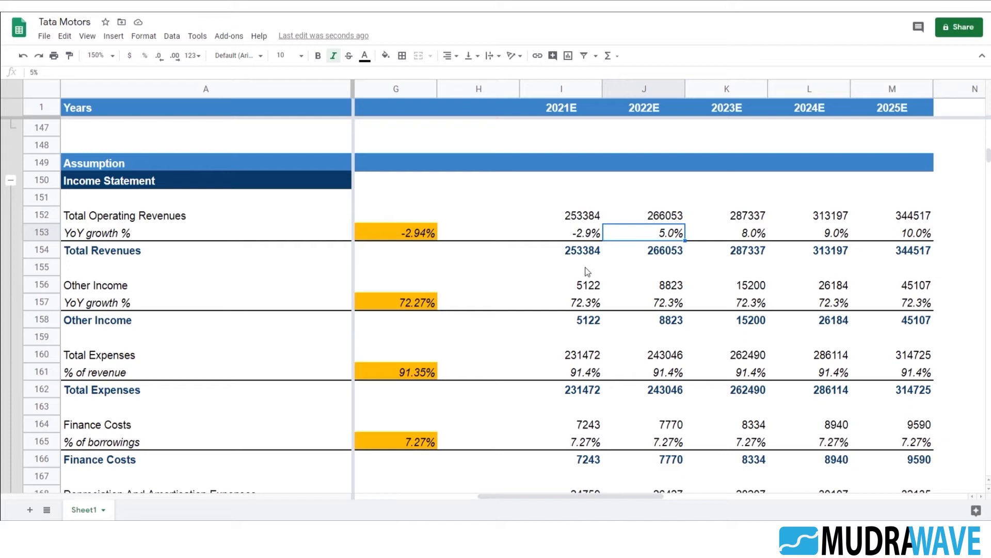
{"action": "key", "text": "Right"}
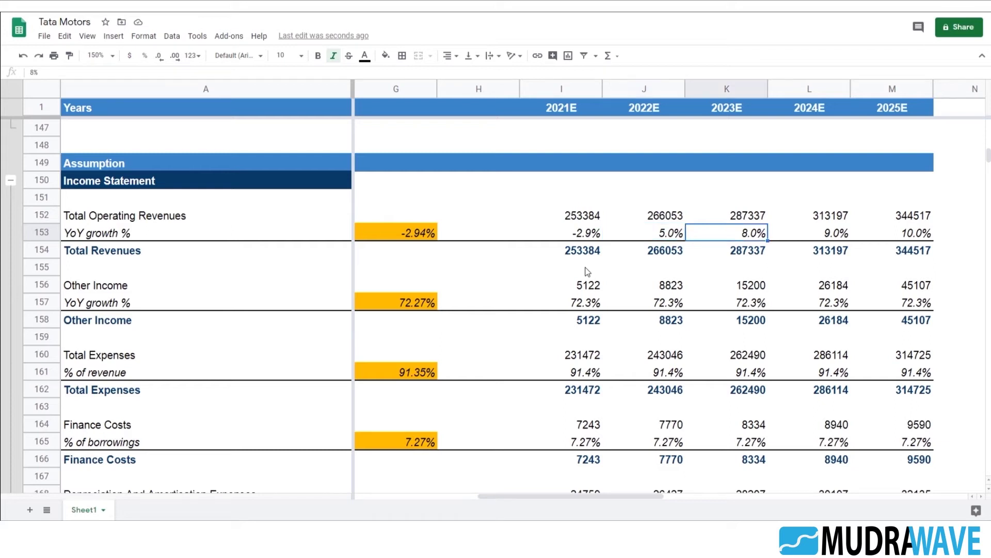
{"action": "key", "text": "Left"}
{"action": "key", "text": "Right"}
{"action": "key", "text": "Right"}
{"action": "key", "text": "Right"}
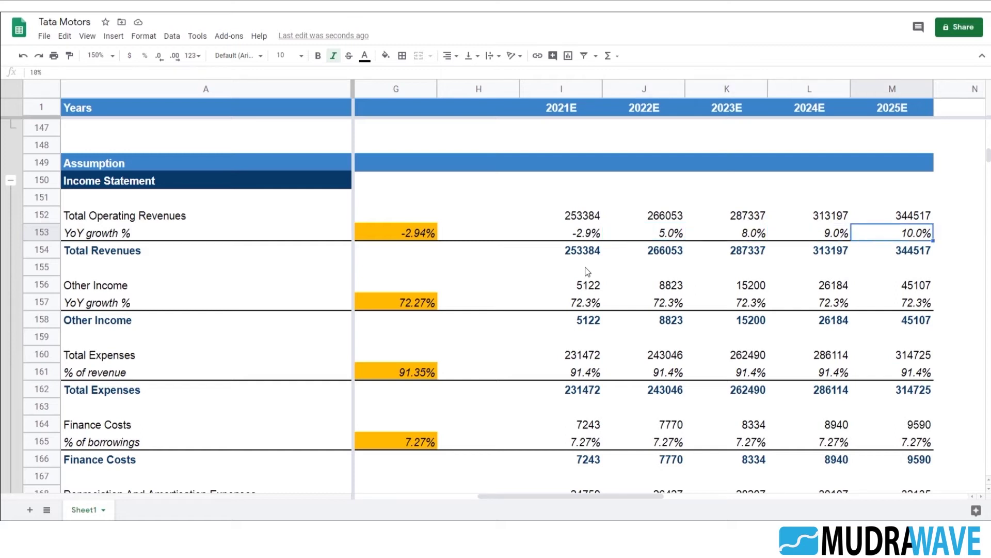
{"action": "key", "text": "Left"}
{"action": "key", "text": "Left"}
{"action": "key", "text": "Left"}
{"action": "key", "text": "Left"}
{"action": "key", "text": "Left"}
{"action": "key", "text": "Left"}
{"action": "key", "text": "Left"}
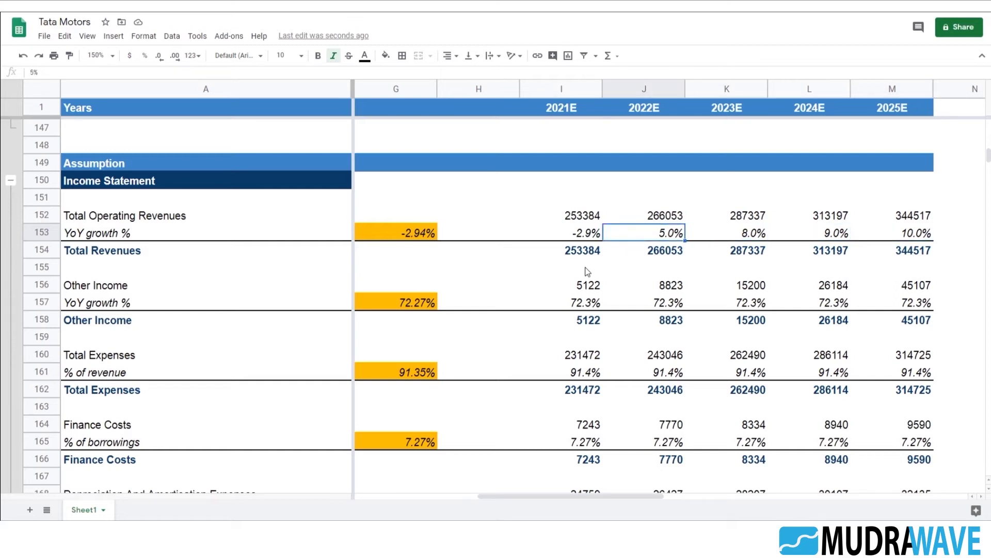
Step: Examine the historical YoY growth of Other Income in row 157 and its weighted average in G157
{"action": "key", "text": "Right"}
{"action": "key", "text": "Down"}
{"action": "key", "text": "Down"}
{"action": "key", "text": "Down"}
{"action": "key", "text": "Down"}
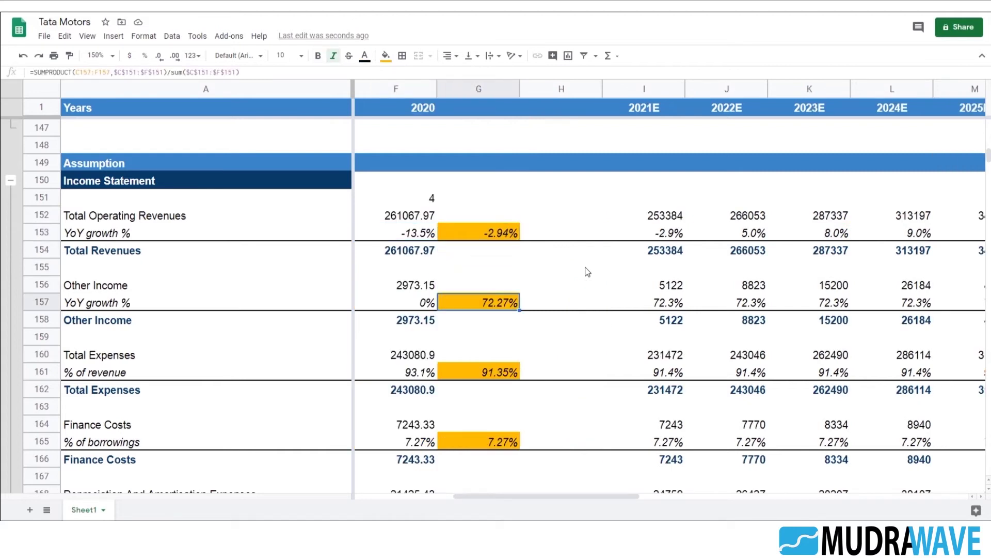
{"action": "key", "text": "Left"}
{"action": "key", "text": "shift+Left"}
{"action": "key", "text": "shift+Left"}
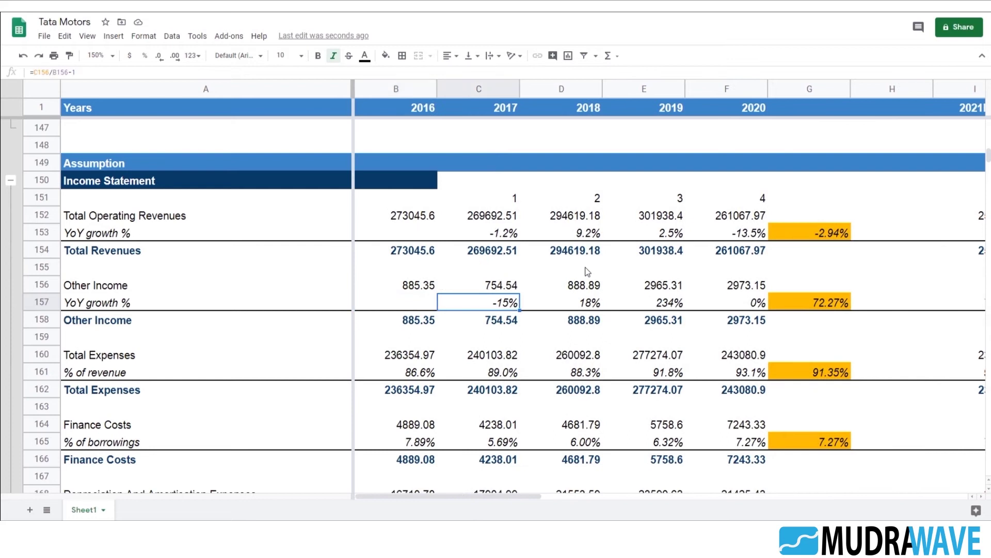
{"action": "key", "text": "shift+Right"}
{"action": "key", "text": "shift+Right"}
{"action": "key", "text": "Right"}
Step: Review the historical Other Income amounts in row 156 from 2016 through 2020
{"action": "key", "text": "Left"}
{"action": "key", "text": "Left"}
{"action": "key", "text": "Left"}
{"action": "key", "text": "Left"}
{"action": "key", "text": "Up"}
{"action": "key", "text": "Left"}
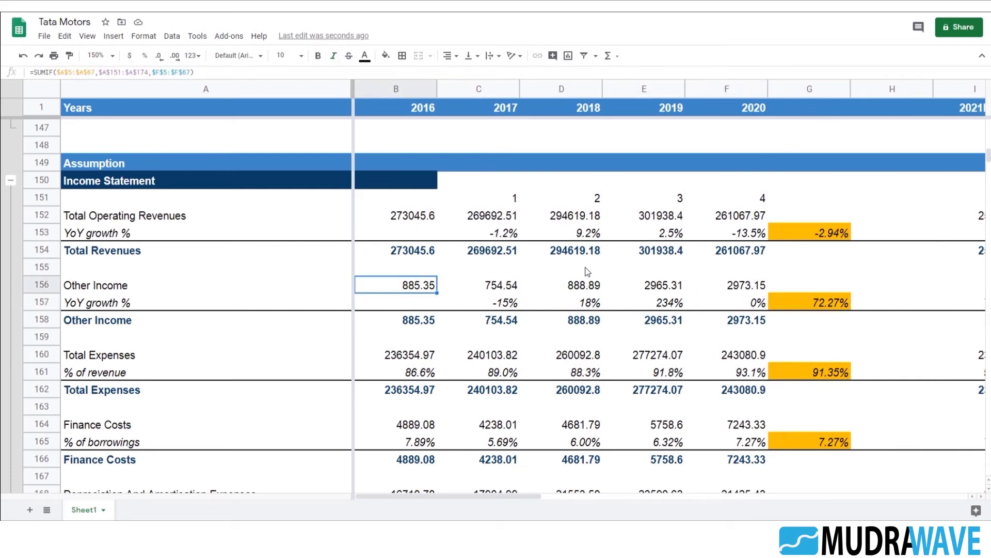
{"action": "key", "text": "Right"}
{"action": "key", "text": "Right"}
{"action": "key", "text": "Right"}
{"action": "key", "text": "Right"}
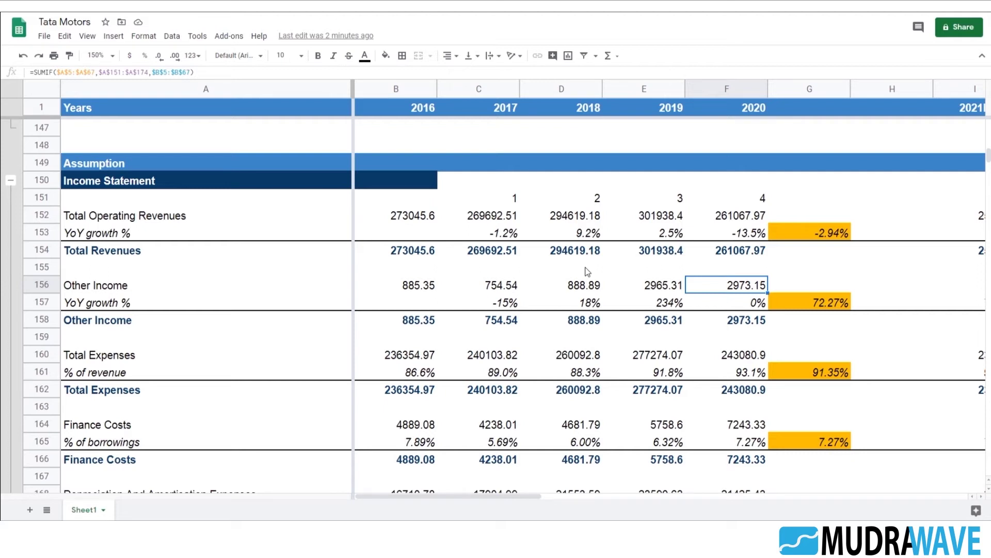
Step: Replace the weighted-average Other Income growth formula in G157 with a fixed 5%
{"action": "key", "text": "Right"}
{"action": "key", "text": "Right"}
{"action": "key", "text": "Right"}
{"action": "key", "text": "Left"}
{"action": "key", "text": "Left"}
{"action": "key", "text": "Down"}
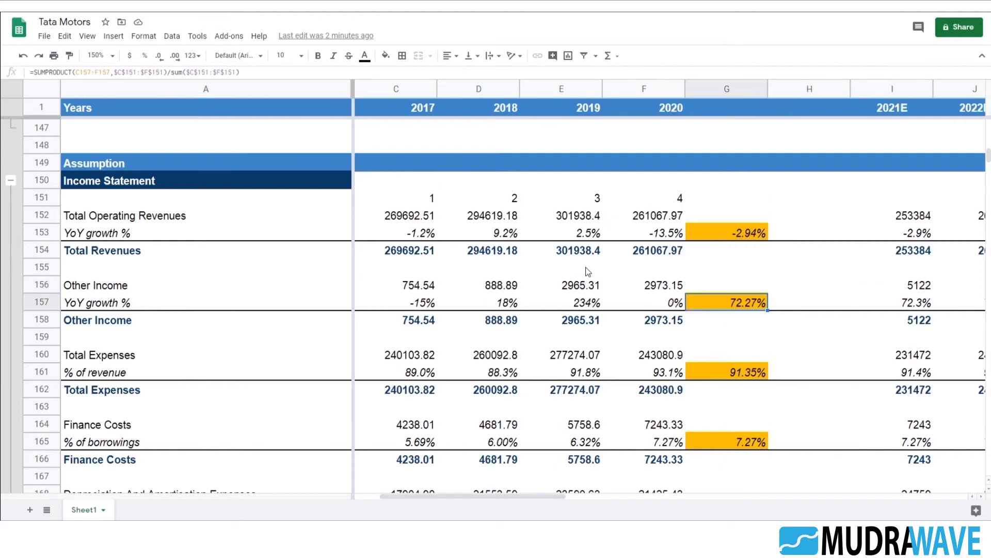
{"action": "type", "text": "5%"}
{"action": "key", "text": "Right"}
Step: Check the projected Other Income and its growth rates across the estimate years through 2025E
{"action": "key", "text": "Right"}
{"action": "key", "text": "Right"}
{"action": "key", "text": "Right"}
{"action": "key", "text": "Right"}
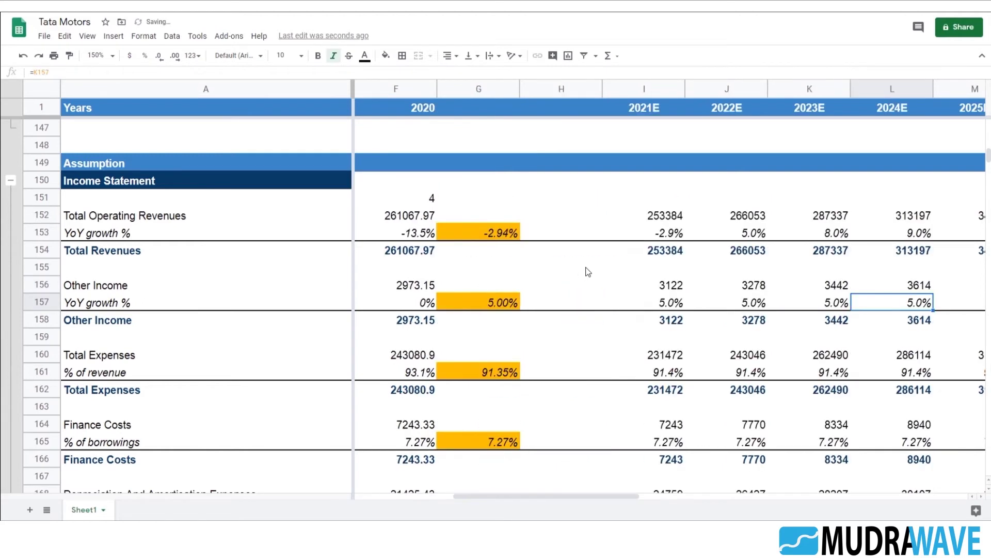
{"action": "key", "text": "Right"}
{"action": "key", "text": "Up"}
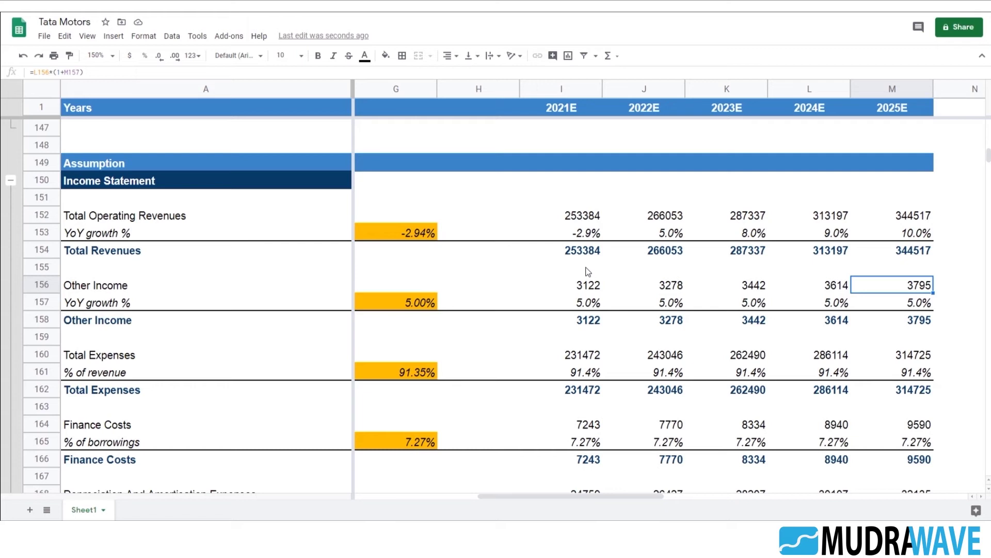
{"action": "key", "text": "Left"}
{"action": "key", "text": "Left"}
{"action": "key", "text": "Left"}
{"action": "key", "text": "Left"}
{"action": "key", "text": "Left"}
{"action": "key", "text": "Left"}
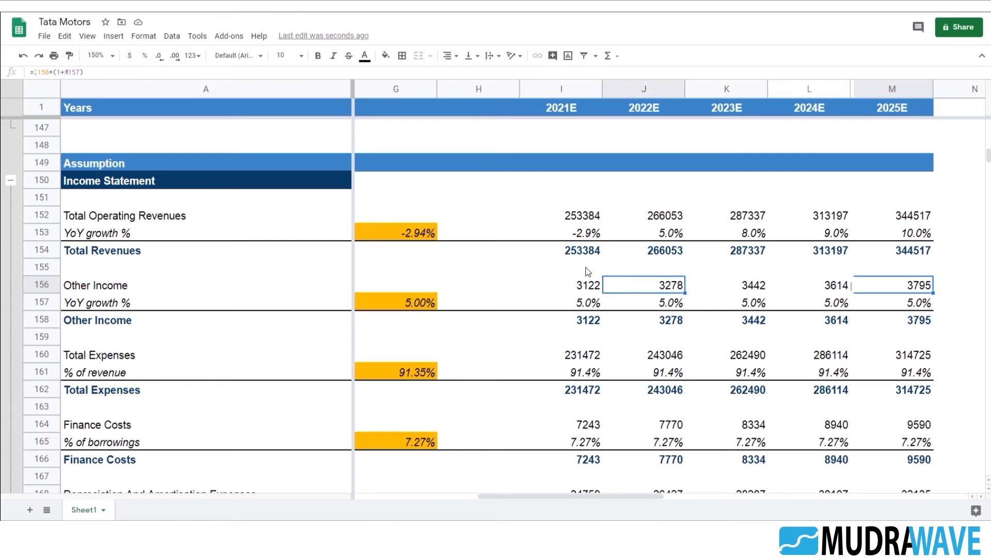
Step: Review Total Expenses as a percentage of revenue in row 161 for 2016 through 2020
{"action": "key", "text": "Down"}
{"action": "key", "text": "Down"}
{"action": "key", "text": "Down"}
{"action": "key", "text": "Down"}
{"action": "key", "text": "Down"}
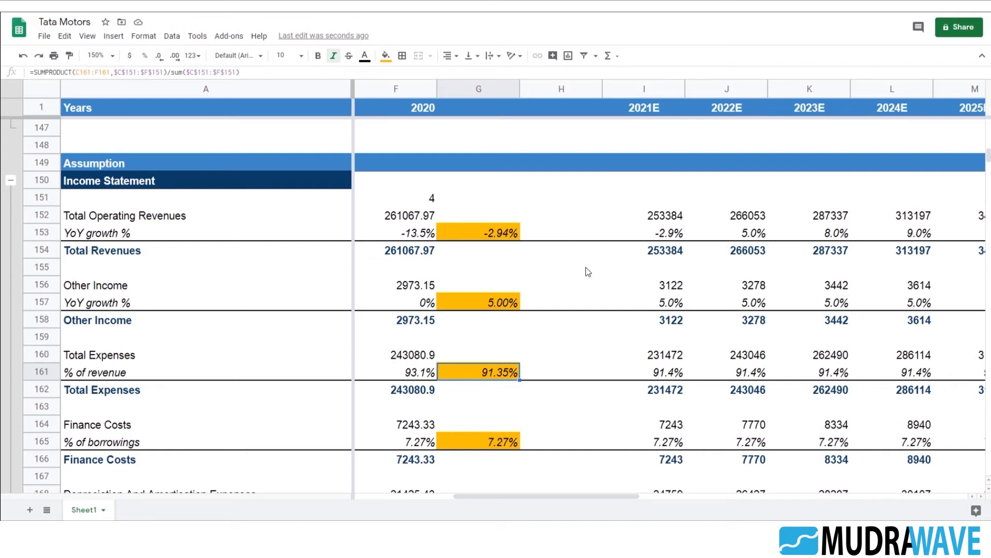
{"action": "key", "text": "Left"}
{"action": "key", "text": "Left"}
{"action": "key", "text": "Left"}
{"action": "key", "text": "Left"}
{"action": "key", "text": "Left"}
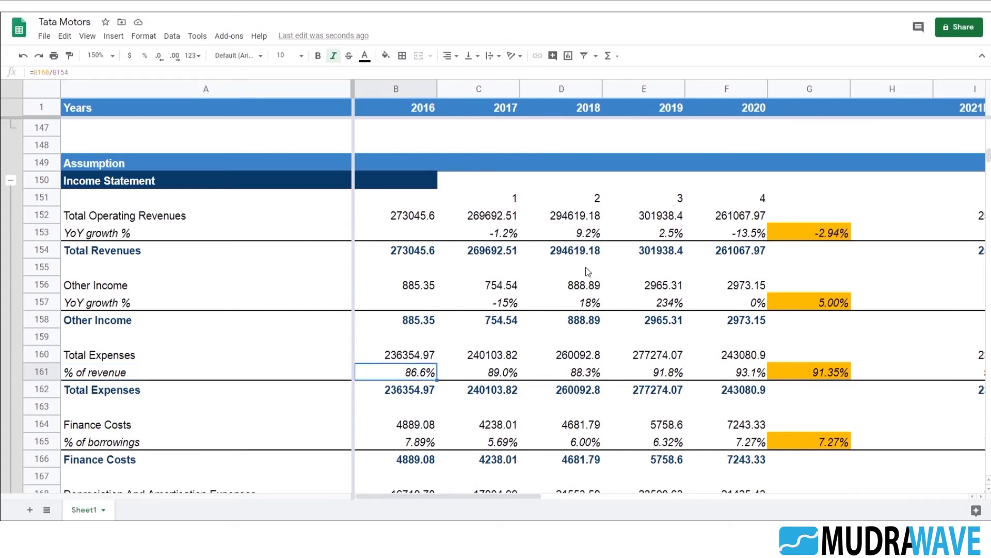
{"action": "key", "text": "Right"}
{"action": "key", "text": "Right"}
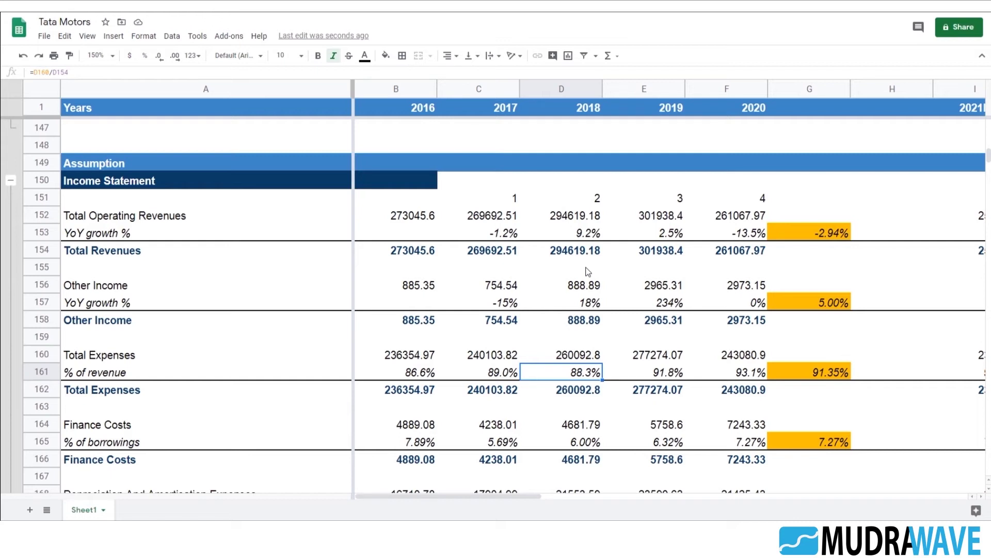
{"action": "key", "text": "Right"}
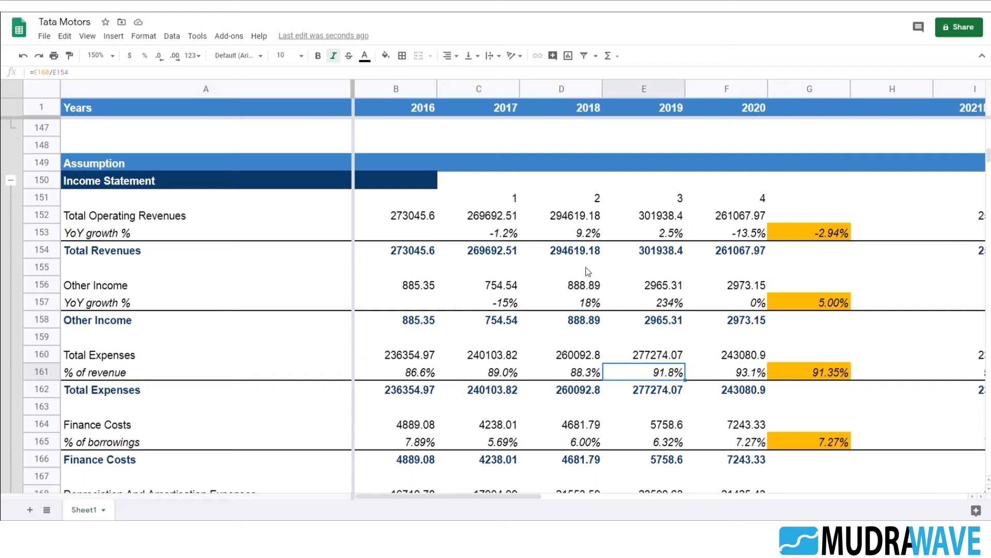
{"action": "key", "text": "Right"}
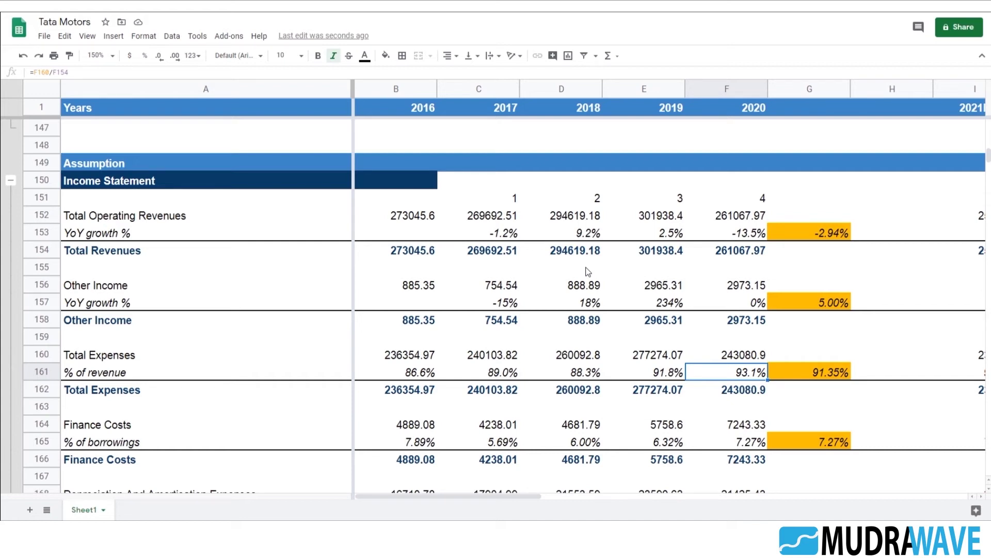
Step: Set the 2022E Total Expenses percentage of revenue in J161 to 89%
{"action": "key", "text": "Right"}
{"action": "scroll", "coordinate": [588, 272], "scroll_direction": "right", "scroll_amount": 5}
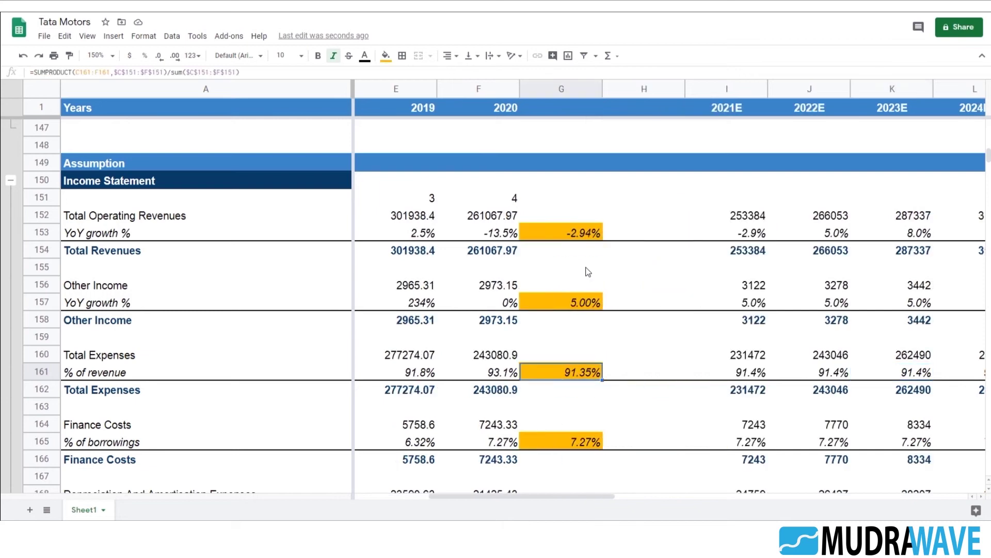
{"action": "key", "text": "Right"}
{"action": "key", "text": "Right"}
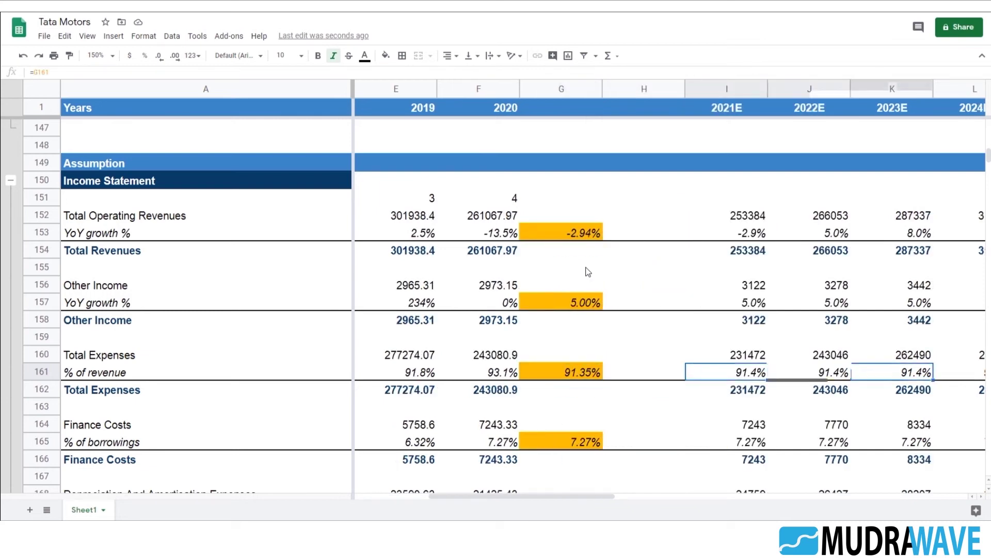
{"action": "key", "text": "Right"}
{"action": "key", "text": "Right"}
{"action": "key", "text": "Right"}
{"action": "key", "text": "Right"}
{"action": "key", "text": "Right"}
{"action": "key", "text": "Left"}
{"action": "key", "text": "Left"}
{"action": "key", "text": "Left"}
{"action": "key", "text": "Left"}
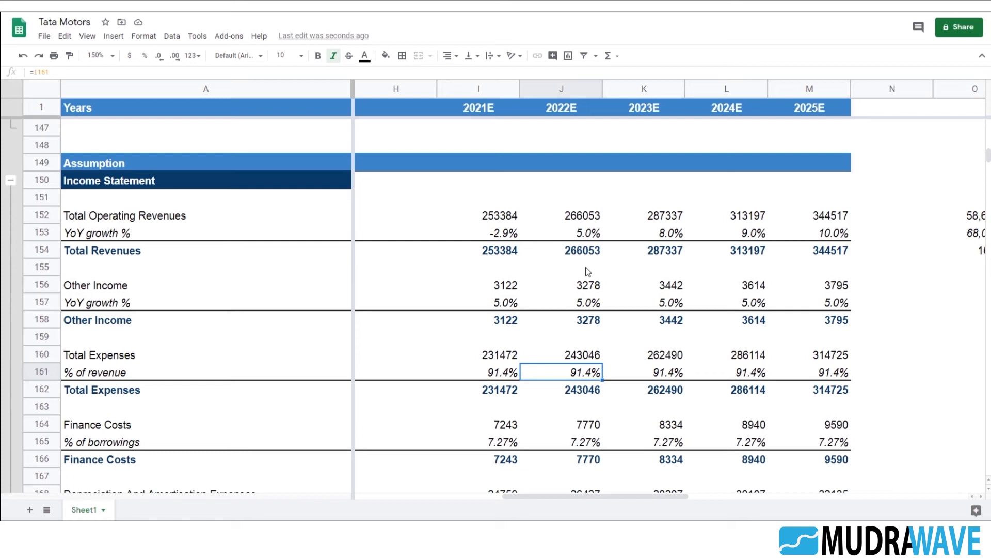
{"action": "type", "text": "89%"}
{"action": "key", "text": "Tab"}
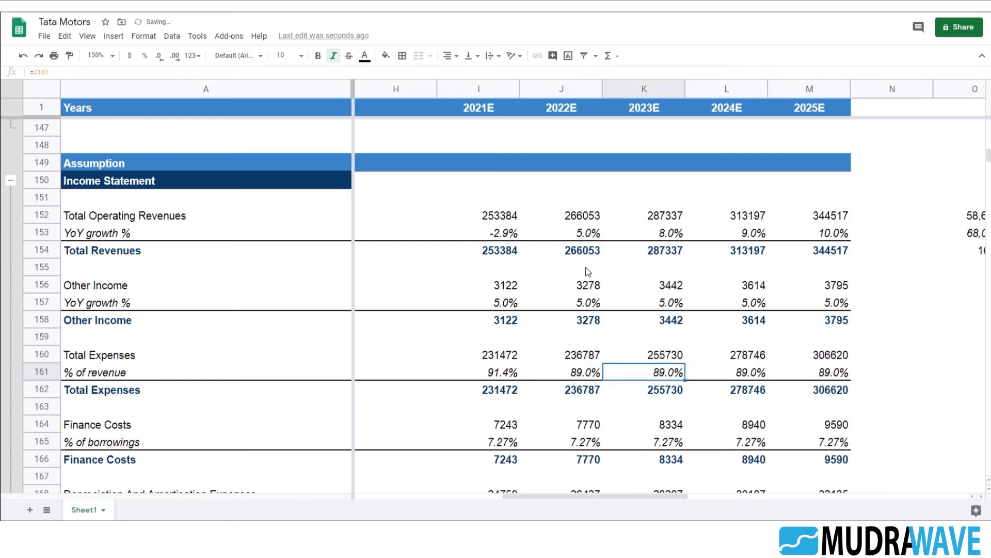
Step: Set the 2024E Total Expenses percentage of revenue in L161 to 87%
{"action": "key", "text": "Right"}
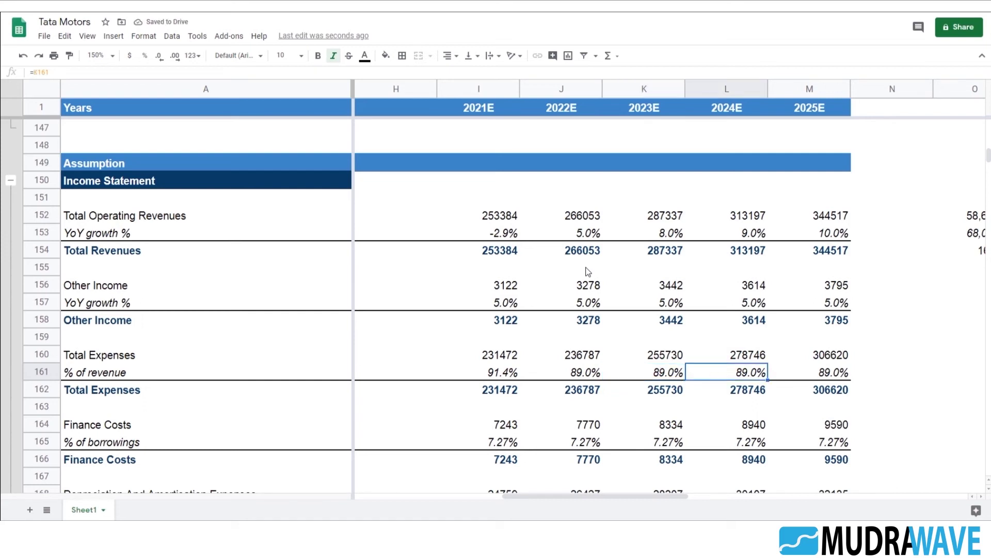
{"action": "type", "text": "87"}
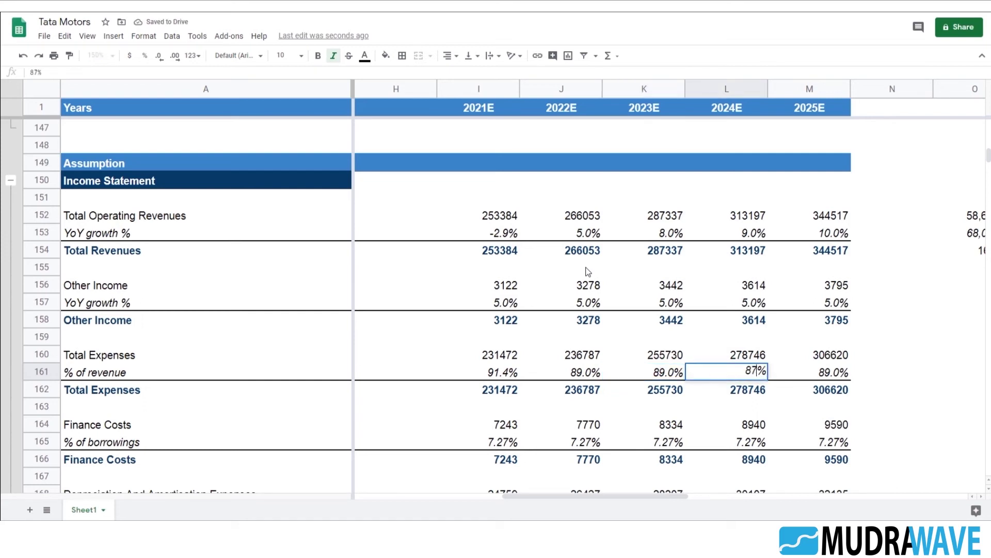
{"action": "key", "text": "Tab"}
{"action": "key", "text": "Left"}
{"action": "key", "text": "Left"}
{"action": "key", "text": "Right"}
{"action": "key", "text": "Right"}
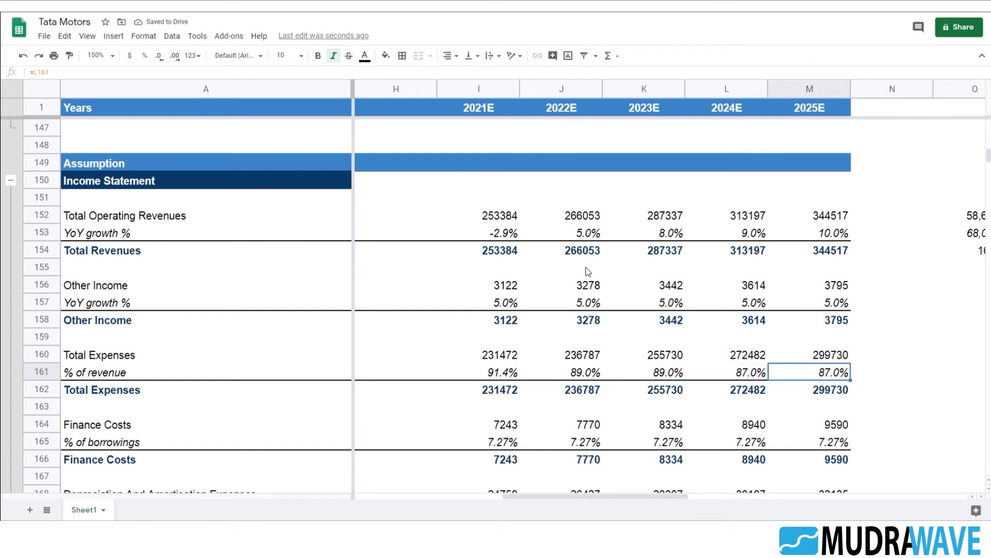
Step: Compare the estimated Total Expenses percentages in row 161 with the historical ones back to 2016
{"action": "key", "text": "Left"}
{"action": "key", "text": "Left"}
{"action": "key", "text": "Left"}
{"action": "key", "text": "Left"}
{"action": "key", "text": "Left"}
{"action": "key", "text": "Left"}
{"action": "key", "text": "Left"}
{"action": "key", "text": "Left"}
{"action": "key", "text": "Left"}
{"action": "key", "text": "Left"}
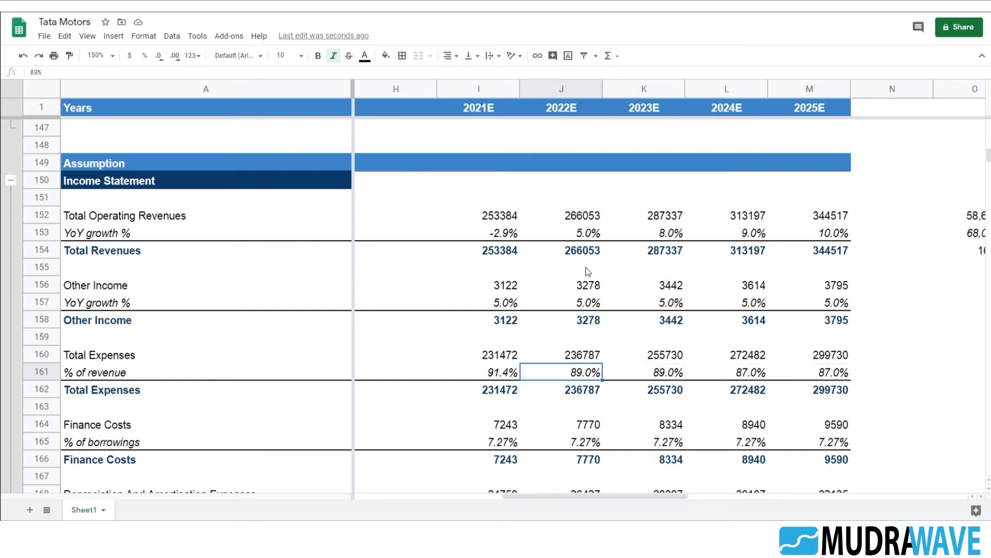
{"action": "key", "text": "Left"}
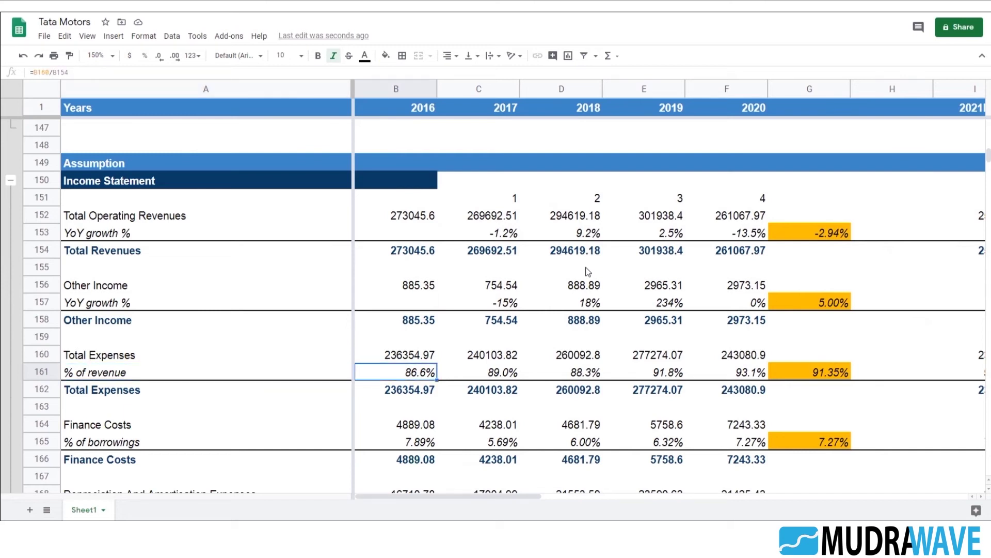
Step: Recheck the Total Expenses percentages of revenue from 2016 forward into the estimate years
{"action": "key", "text": "Right"}
{"action": "key", "text": "Right"}
{"action": "key", "text": "Right"}
{"action": "key", "text": "Right"}
{"action": "key", "text": "Right"}
{"action": "key", "text": "Right"}
{"action": "key", "text": "Right"}
{"action": "key", "text": "Right"}
{"action": "key", "text": "Right"}
{"action": "key", "text": "Right"}
{"action": "key", "text": "Right"}
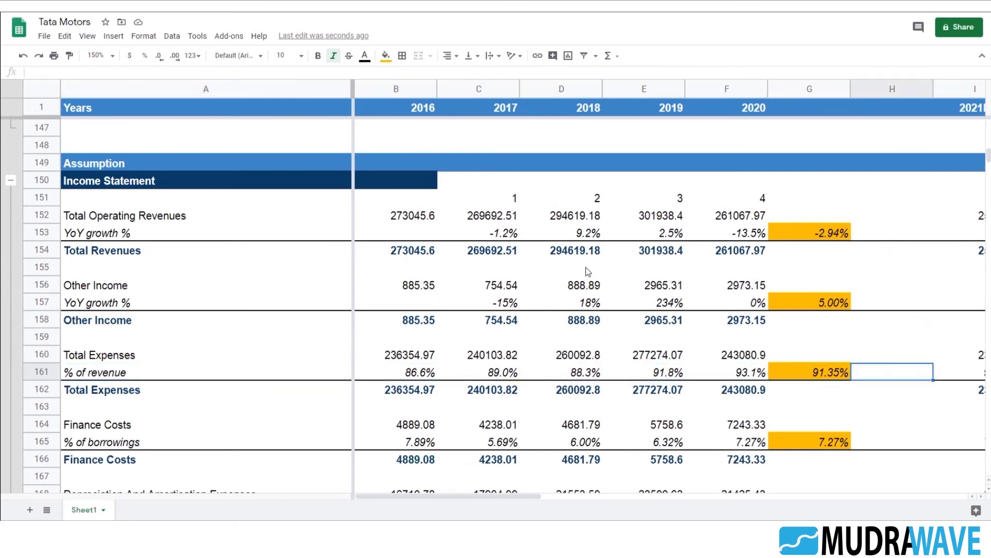
{"action": "key", "text": "Left"}
{"action": "key", "text": "Left"}
{"action": "key", "text": "Left"}
{"action": "key", "text": "Left"}
{"action": "key", "text": "Left"}
{"action": "key", "text": "Left"}
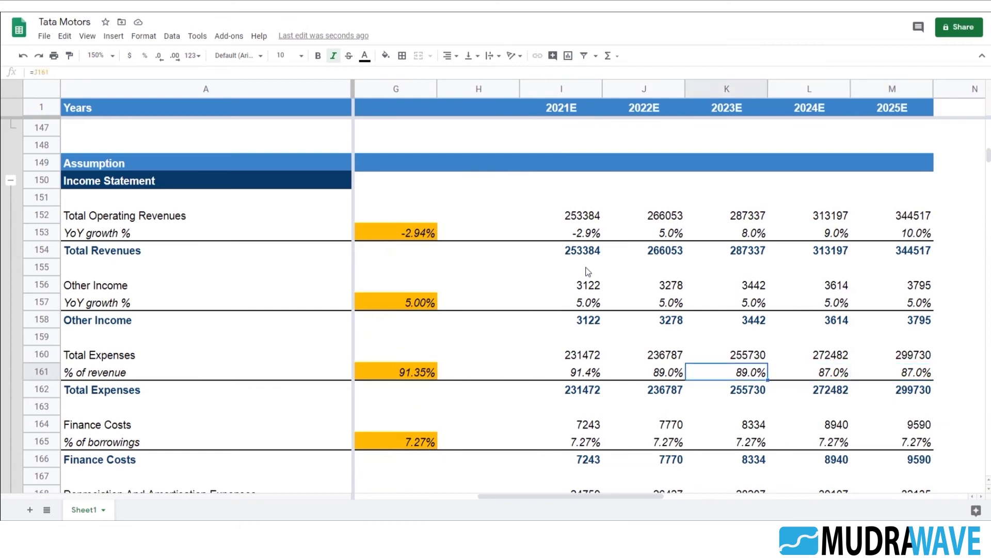
Step: Examine the forecast assumptions for Finance Costs in G165 and Depreciation And Amortisation Expenses in G169
{"action": "key", "text": "Down"}
{"action": "key", "text": "Down"}
{"action": "key", "text": "Down"}
{"action": "key", "text": "Down"}
{"action": "key", "text": "Down"}
{"action": "key", "text": "Down"}
{"action": "key", "text": "Down"}
{"action": "key", "text": "Down"}
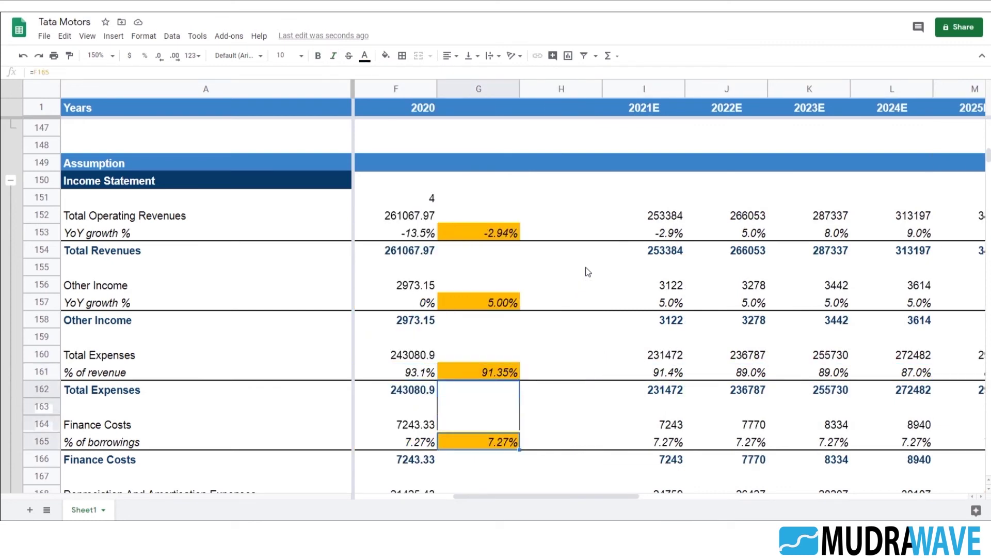
Step: Compare the historical Finance Costs percentage of borrowings in row 165 with the assumption in G165
{"action": "key", "text": "Up"}
{"action": "key", "text": "Up"}
{"action": "key", "text": "Up"}
{"action": "key", "text": "Up"}
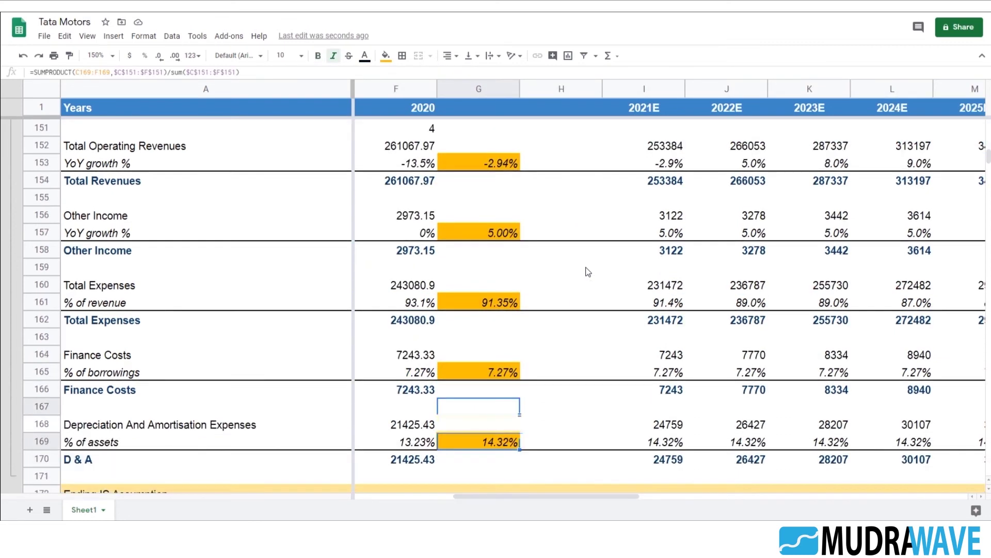
{"action": "key", "text": "Left"}
{"action": "key", "text": "Left"}
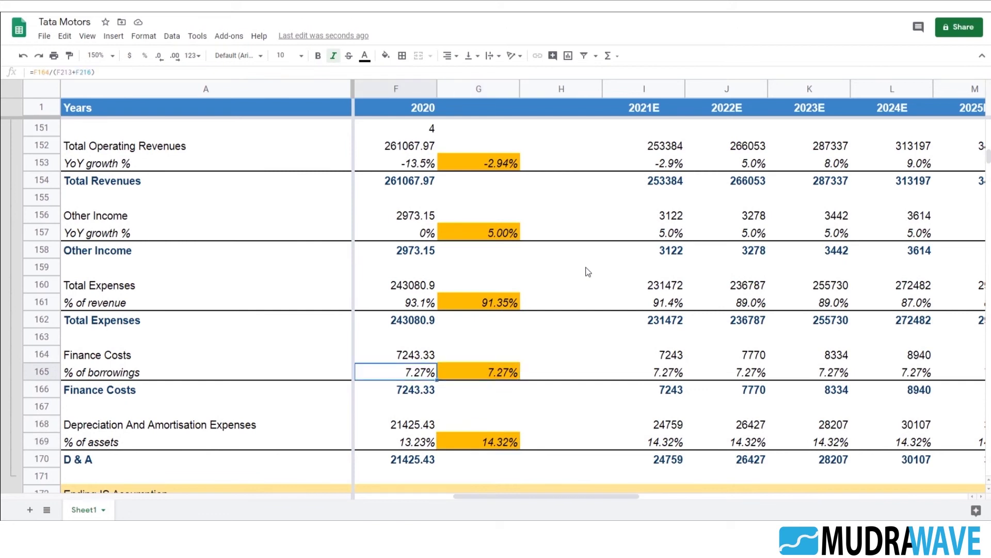
{"action": "key", "text": "Right"}
{"action": "key", "text": "Right"}
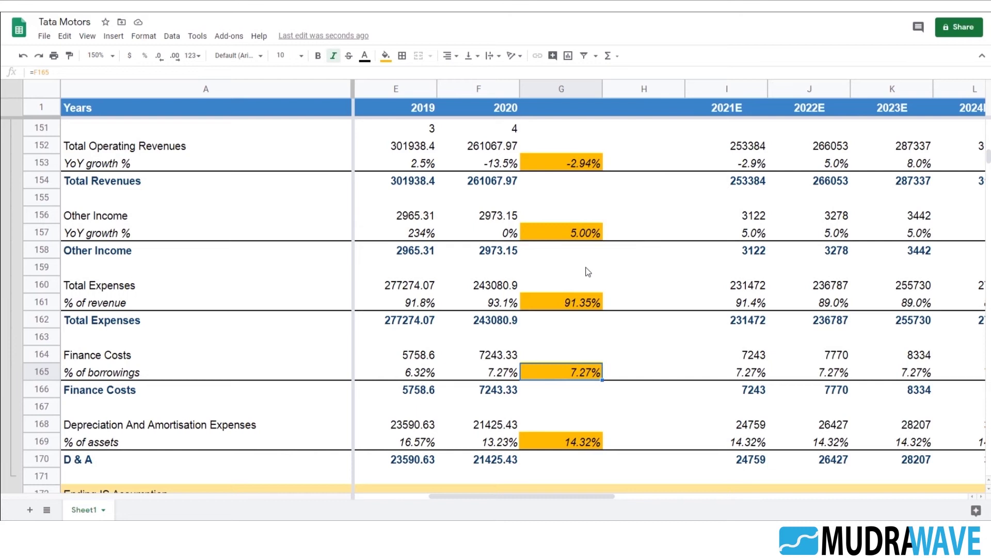
Step: Examine the Depreciation And Amortisation Expenses percentage-of-assets assumption in G169
{"action": "key", "text": "Down"}
{"action": "key", "text": "Down"}
{"action": "key", "text": "Down"}
{"action": "key", "text": "Down"}
{"action": "key", "text": "Down"}
{"action": "key", "text": "Down"}
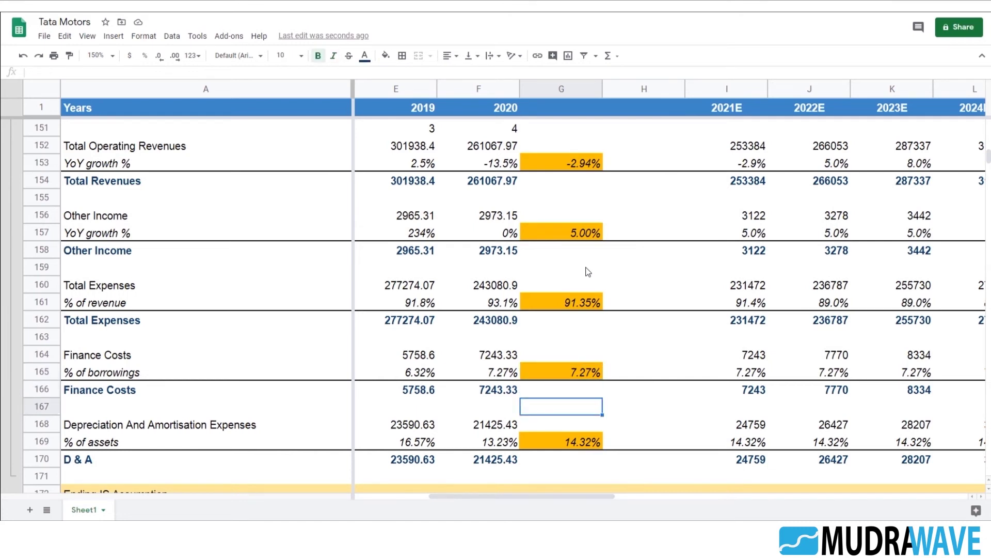
{"action": "key", "text": "Up"}
{"action": "key", "text": "Up"}
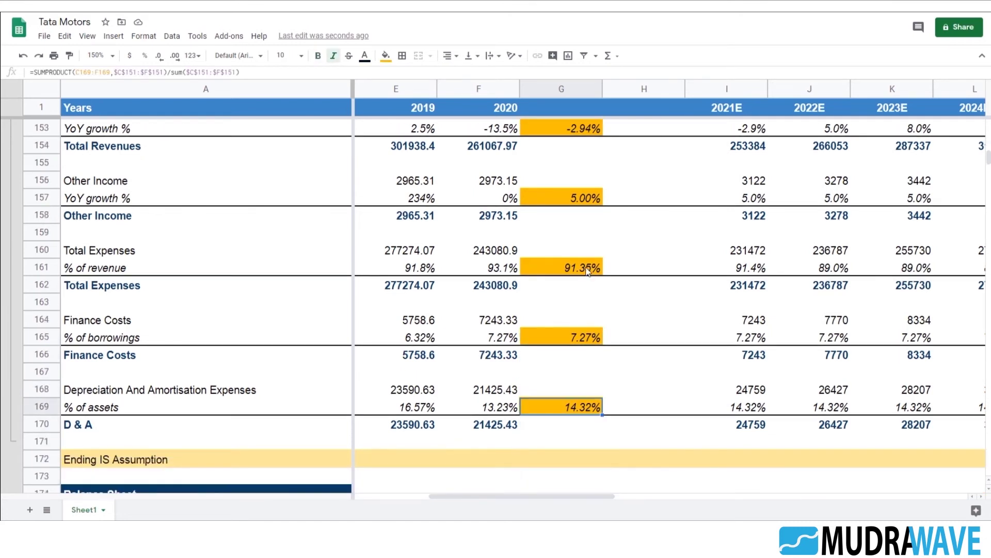
{"action": "key", "text": "Left"}
{"action": "key", "text": "Right"}
Step: Examine the Trade Receivables days assumption in G177 of the Balance Sheet section
{"action": "key", "text": "Down"}
{"action": "key", "text": "Down"}
{"action": "key", "text": "Down"}
{"action": "key", "text": "Down"}
{"action": "key", "text": "Down"}
{"action": "key", "text": "Down"}
{"action": "key", "text": "Down"}
{"action": "key", "text": "Down"}
{"action": "key", "text": "Down"}
{"action": "key", "text": "Down"}
{"action": "key", "text": "Down"}
{"action": "key", "text": "Down"}
{"action": "key", "text": "Down"}
{"action": "key", "text": "Down"}
{"action": "key", "text": "Down"}
{"action": "key", "text": "Down"}
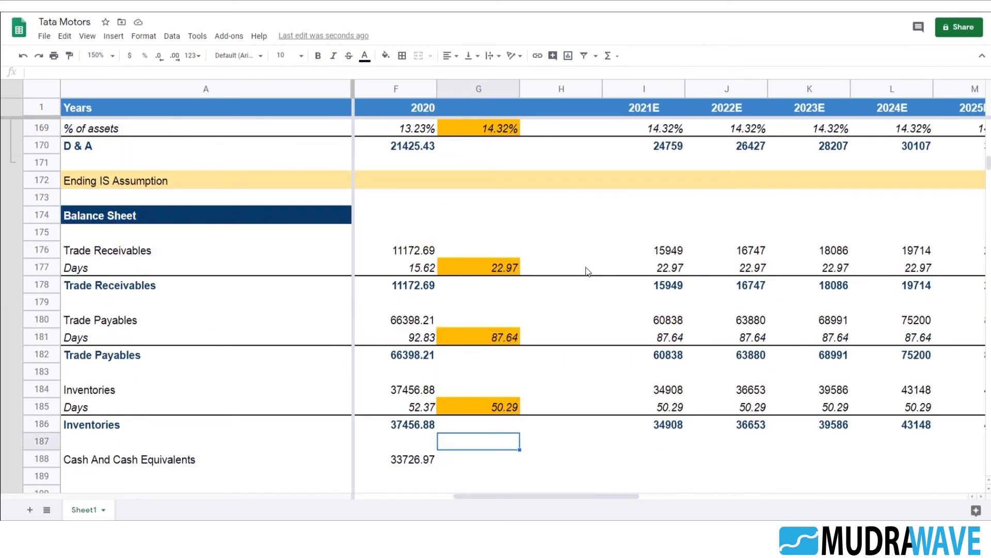
{"action": "key", "text": "Up"}
{"action": "key", "text": "Up"}
{"action": "key", "text": "Up"}
{"action": "key", "text": "Up"}
{"action": "key", "text": "Up"}
{"action": "key", "text": "Up"}
{"action": "key", "text": "Up"}
{"action": "key", "text": "Up"}
{"action": "key", "text": "Up"}
{"action": "key", "text": "Down"}
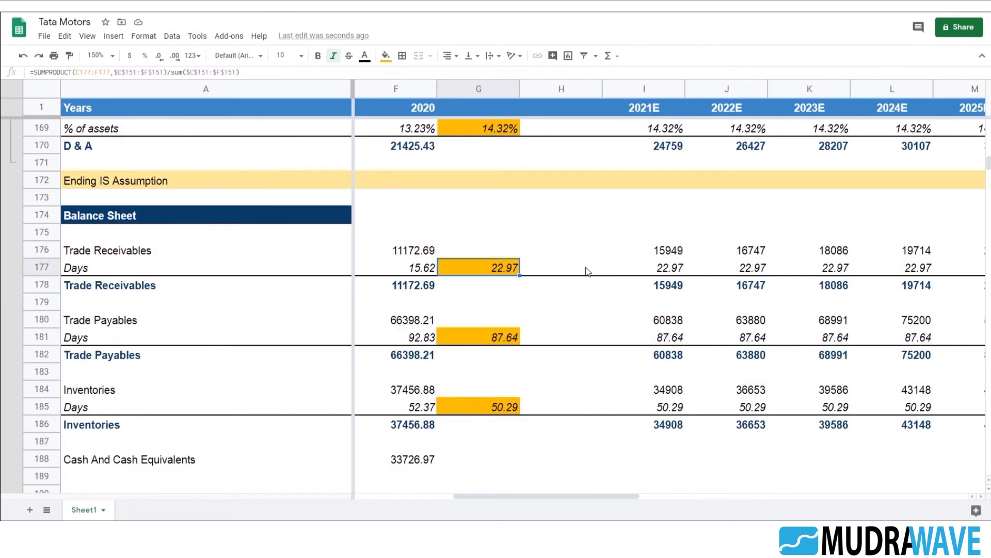
Step: Examine the Trade Payables days assumption in G181 and the Inventories days assumption in G185
{"action": "key", "text": "Down"}
{"action": "key", "text": "Down"}
{"action": "key", "text": "Down"}
{"action": "key", "text": "Down"}
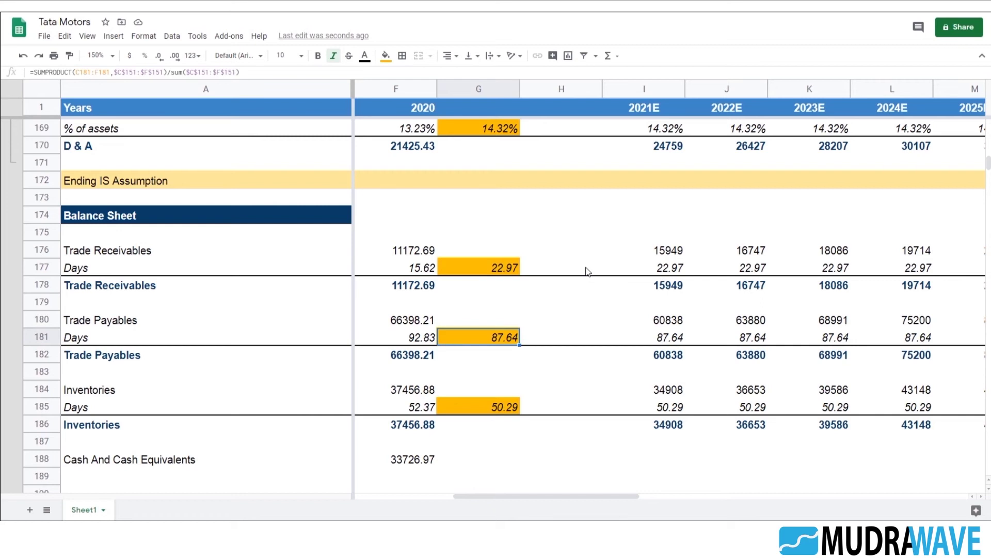
{"action": "key", "text": "Down"}
{"action": "key", "text": "Down"}
{"action": "key", "text": "Down"}
{"action": "key", "text": "Down"}
{"action": "key", "text": "Down"}
{"action": "key", "text": "Down"}
{"action": "key", "text": "Up"}
{"action": "key", "text": "Up"}
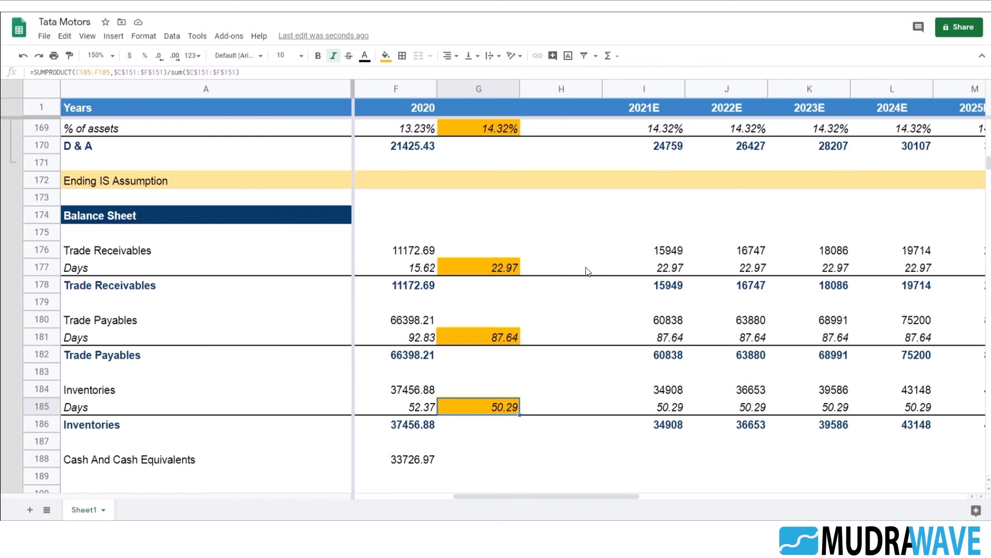
Step: Examine the Total Current Assets YoY growth assumption in G193 of the Balance Sheet section
{"action": "key", "text": "Down"}
{"action": "key", "text": "Down"}
{"action": "key", "text": "Down"}
{"action": "key", "text": "Down"}
{"action": "key", "text": "Down"}
{"action": "key", "text": "Down"}
{"action": "key", "text": "Down"}
{"action": "key", "text": "Down"}
{"action": "key", "text": "Down"}
{"action": "key", "text": "Down"}
{"action": "key", "text": "Down"}
{"action": "key", "text": "Down"}
{"action": "key", "text": "Down"}
{"action": "key", "text": "Down"}
{"action": "key", "text": "Down"}
{"action": "key", "text": "Down"}
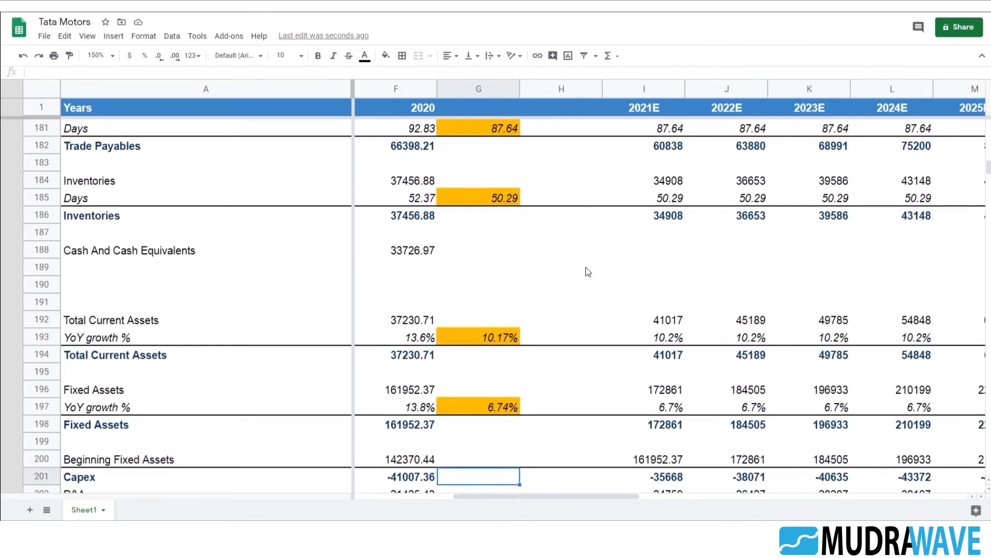
{"action": "key", "text": "Up"}
{"action": "key", "text": "Up"}
{"action": "key", "text": "Up"}
{"action": "key", "text": "Up"}
{"action": "key", "text": "Up"}
{"action": "key", "text": "Up"}
{"action": "key", "text": "Up"}
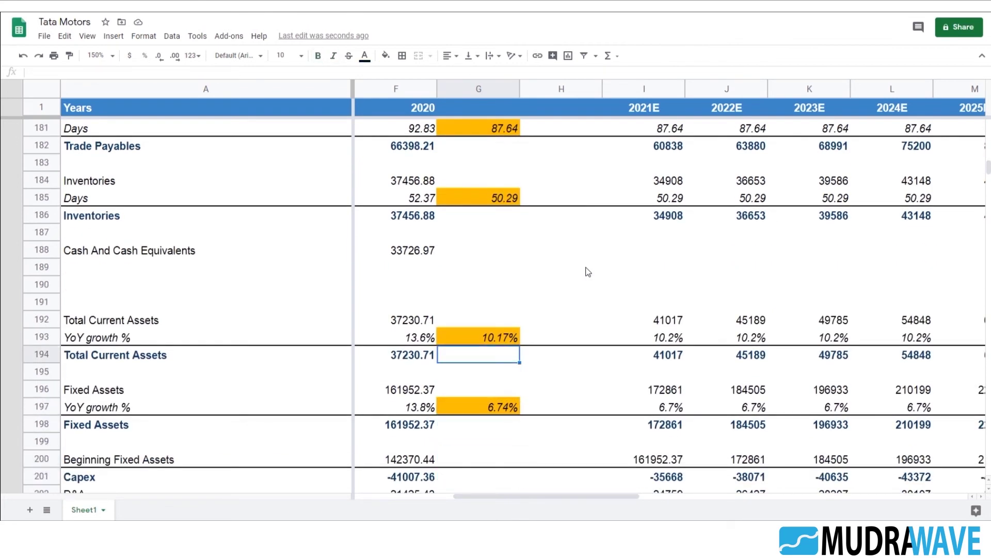
{"action": "key", "text": "Up"}
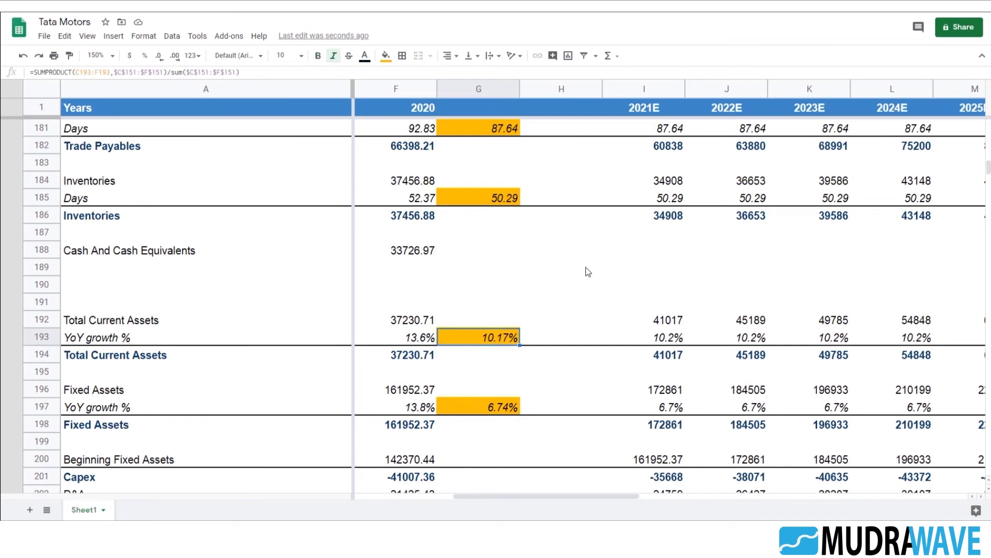
Step: Examine the Fixed Assets YoY growth assumption in G197 together with the Capex and D&A rows beneath it
{"action": "key", "text": "Down"}
{"action": "key", "text": "Down"}
{"action": "key", "text": "Down"}
{"action": "key", "text": "Down"}
{"action": "key", "text": "Down"}
{"action": "key", "text": "Down"}
{"action": "scroll", "coordinate": [588, 271], "scroll_direction": "down", "scroll_amount": 1}
{"action": "key", "text": "Up"}
{"action": "key", "text": "Up"}
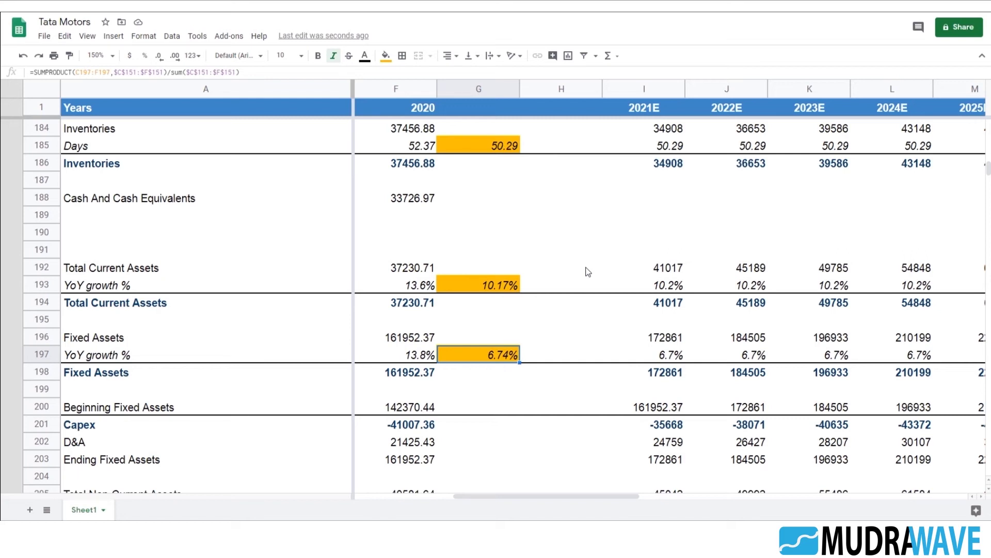
Step: Go back through the assumptions to the Income Statement section and review the 2020 Total Operating Revenues in F152
{"action": "key", "text": "Up"}
{"action": "key", "text": "Up"}
{"action": "key", "text": "Up"}
{"action": "key", "text": "Up"}
{"action": "key", "text": "Up"}
{"action": "key", "text": "Up"}
{"action": "key", "text": "Up"}
{"action": "key", "text": "Up"}
{"action": "key", "text": "Up"}
{"action": "key", "text": "Up"}
{"action": "key", "text": "Up"}
{"action": "key", "text": "Up"}
{"action": "key", "text": "Up"}
{"action": "key", "text": "Up"}
{"action": "key", "text": "Up"}
{"action": "key", "text": "Up"}
{"action": "key", "text": "Up"}
{"action": "key", "text": "Up"}
{"action": "key", "text": "Up"}
{"action": "key", "text": "Up"}
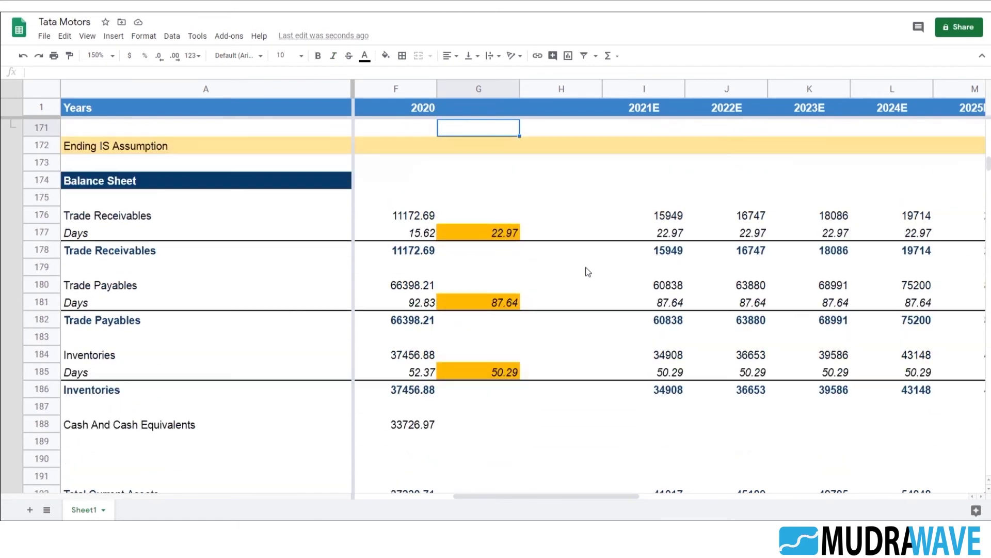
{"action": "key", "text": "Up"}
{"action": "key", "text": "Up"}
{"action": "key", "text": "Up"}
{"action": "key", "text": "Up"}
{"action": "key", "text": "Up"}
{"action": "key", "text": "Up"}
{"action": "key", "text": "Up"}
{"action": "key", "text": "Up"}
{"action": "key", "text": "Up"}
{"action": "key", "text": "Up"}
{"action": "key", "text": "Up"}
{"action": "key", "text": "Up"}
{"action": "key", "text": "Up"}
{"action": "key", "text": "Up"}
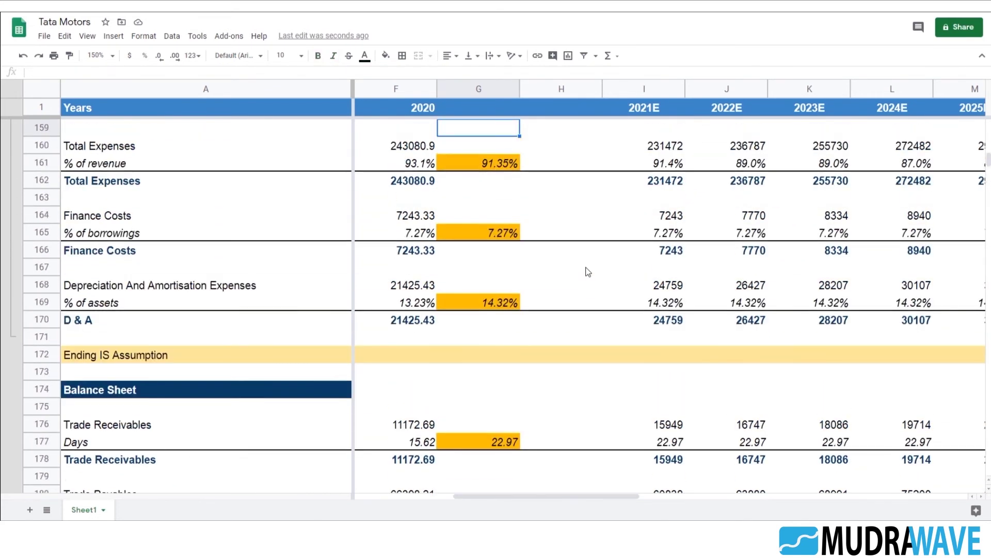
{"action": "key", "text": "Up"}
{"action": "key", "text": "Up"}
{"action": "key", "text": "Up"}
{"action": "key", "text": "Up"}
{"action": "key", "text": "Up"}
{"action": "key", "text": "Up"}
{"action": "key", "text": "Down"}
{"action": "key", "text": "Down"}
{"action": "key", "text": "Left"}
{"action": "key", "text": "Left"}
{"action": "key", "text": "Right"}
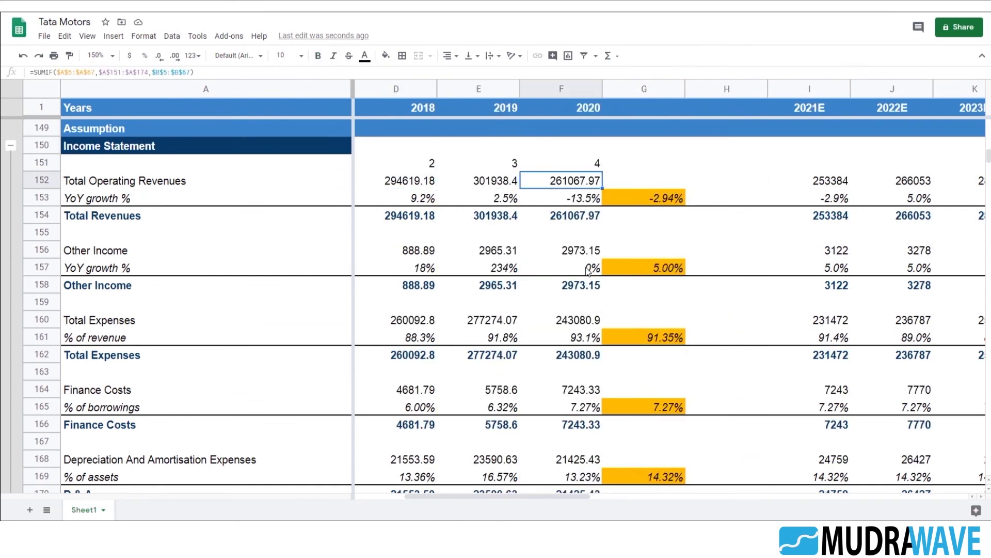
Step: Review the forecast Total Operating Revenues in row 152 through 2025E
{"action": "key", "text": "Right"}
{"action": "key", "text": "Right"}
{"action": "key", "text": "Right"}
{"action": "key", "text": "Right"}
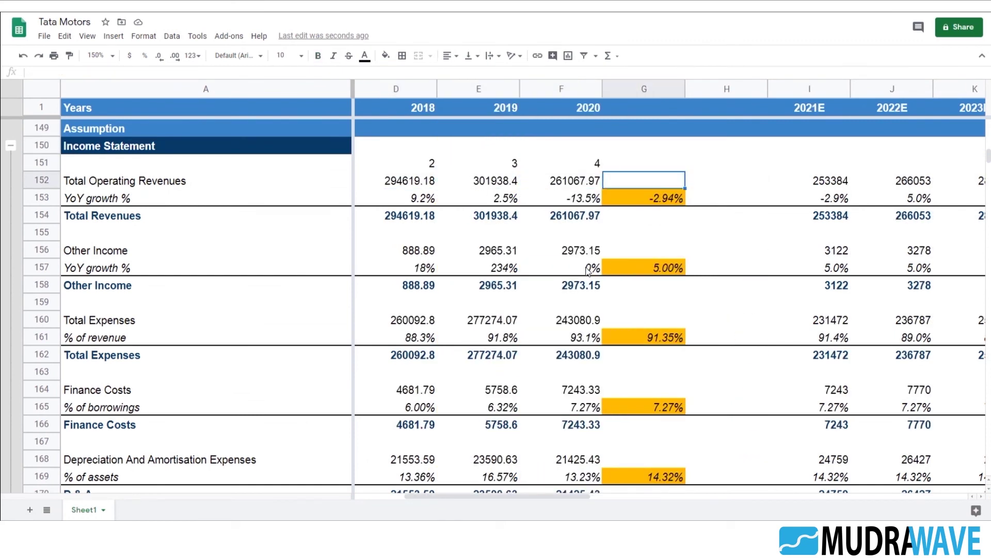
{"action": "key", "text": "Right"}
{"action": "key", "text": "Right"}
{"action": "key", "text": "Right"}
{"action": "key", "text": "Right"}
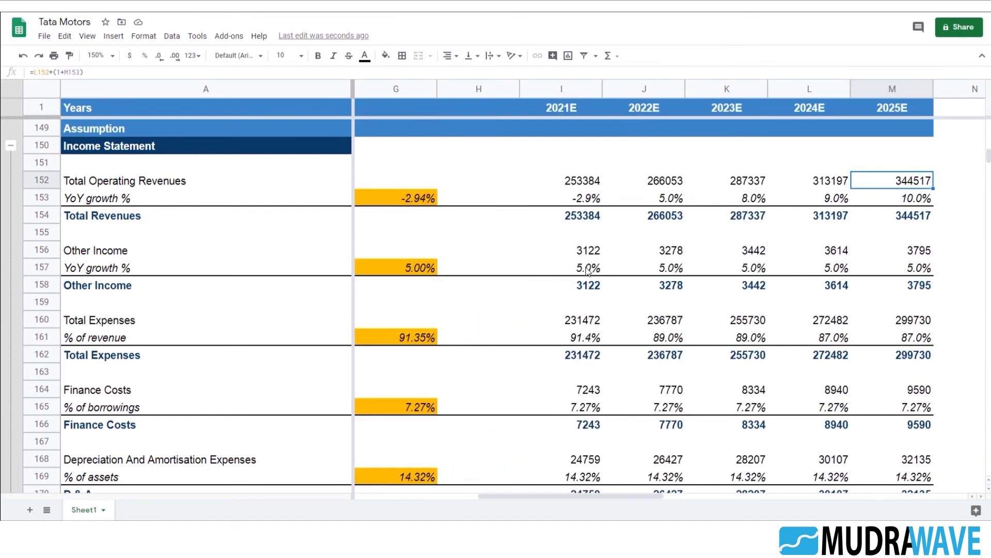
Step: Compare the forecast Total Operating Revenues in row 152 with the historical figures back to 2016
{"action": "key", "text": "Left"}
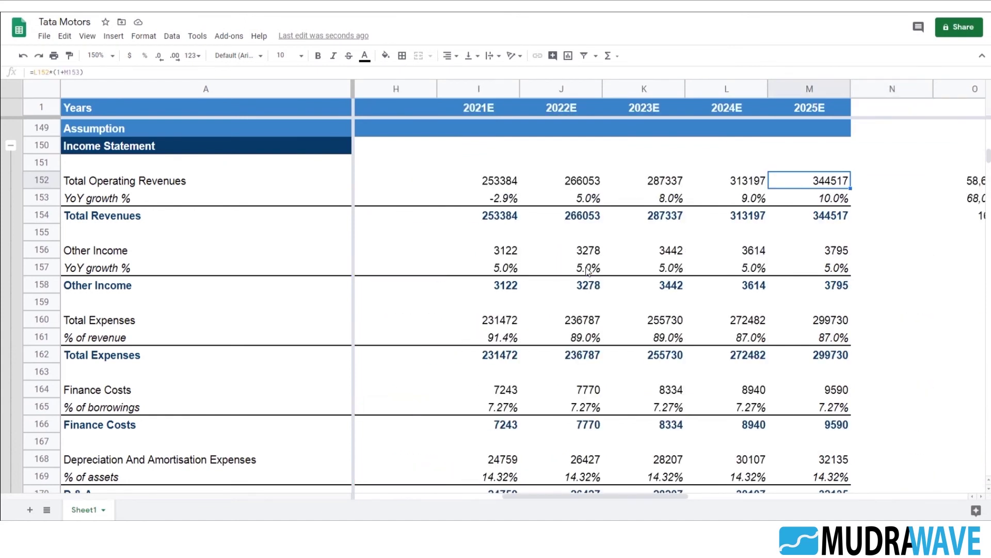
{"action": "key", "text": "Left"}
{"action": "key", "text": "Left"}
{"action": "key", "text": "Left"}
{"action": "key", "text": "Left"}
{"action": "key", "text": "Left"}
{"action": "key", "text": "Left"}
{"action": "key", "text": "Left"}
{"action": "key", "text": "Left"}
{"action": "key", "text": "Left"}
{"action": "key", "text": "Left"}
{"action": "key", "text": "Left"}
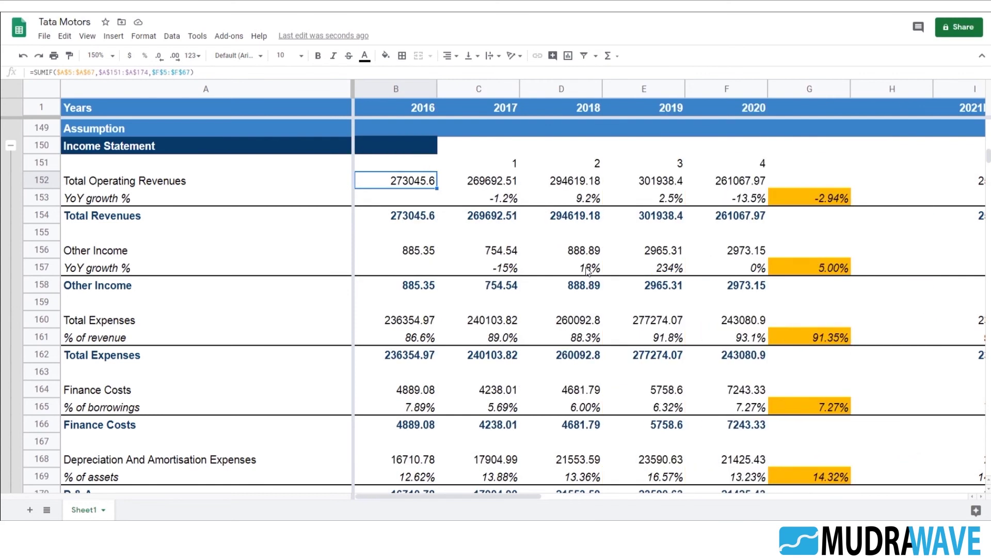
{"action": "key", "text": "Left"}
Step: Recheck Total Operating Revenues in row 152 from 2016 forward into the 2021E and 2022E estimates
{"action": "key", "text": "Right"}
{"action": "key", "text": "Right"}
{"action": "key", "text": "Right"}
{"action": "key", "text": "Right"}
{"action": "key", "text": "Right"}
{"action": "key", "text": "Right"}
{"action": "key", "text": "Right"}
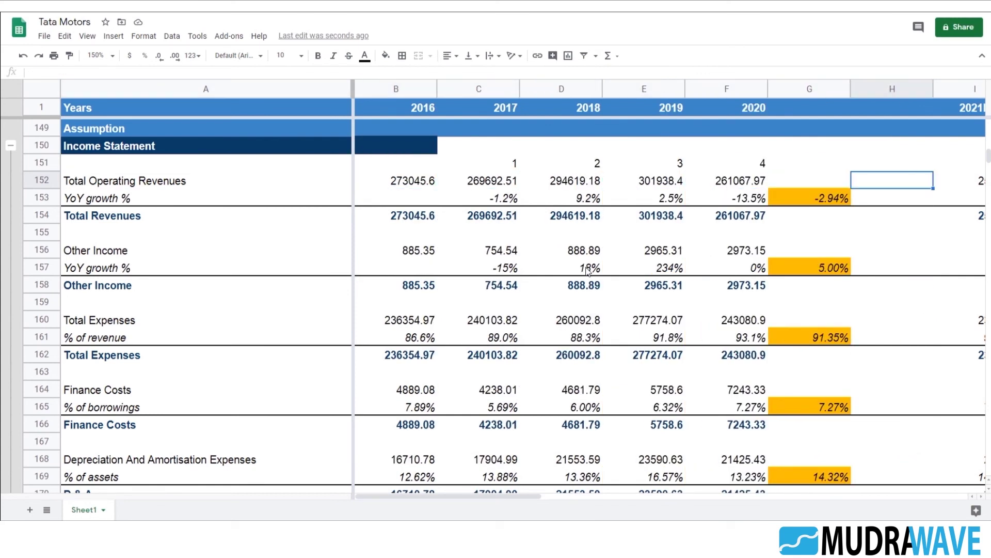
{"action": "key", "text": "Left"}
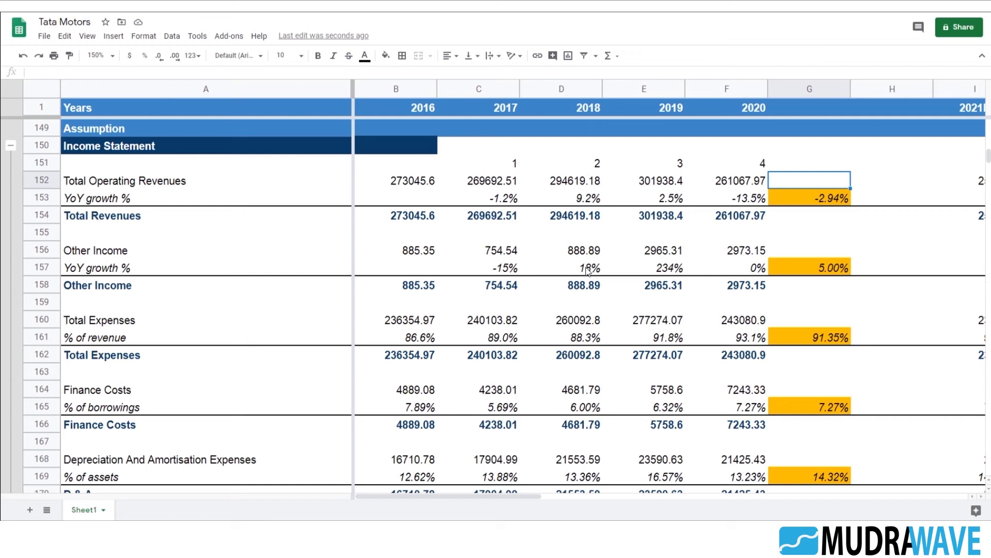
{"action": "key", "text": "Right"}
{"action": "key", "text": "Right"}
{"action": "key", "text": "Right"}
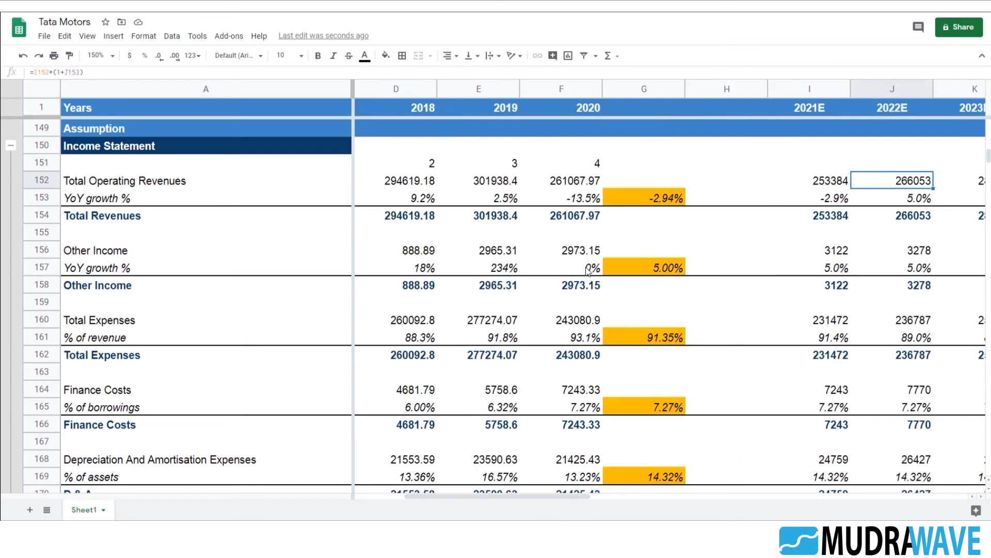
Step: Set the Fixed Assets YoY growth assumption in G197 to 1%
{"action": "key", "text": "Left"}
{"action": "key", "text": "Left"}
{"action": "key", "text": "Left"}
{"action": "key", "text": "Down"}
{"action": "key", "text": "Down"}
{"action": "key", "text": "Down"}
{"action": "key", "text": "Down"}
{"action": "key", "text": "Down"}
{"action": "key", "text": "Down"}
{"action": "key", "text": "Down"}
{"action": "key", "text": "Down"}
{"action": "key", "text": "Down"}
{"action": "key", "text": "Down"}
{"action": "key", "text": "Down"}
{"action": "key", "text": "Down"}
{"action": "key", "text": "Down"}
{"action": "key", "text": "Down"}
{"action": "key", "text": "Down"}
{"action": "key", "text": "Down"}
{"action": "key", "text": "Down"}
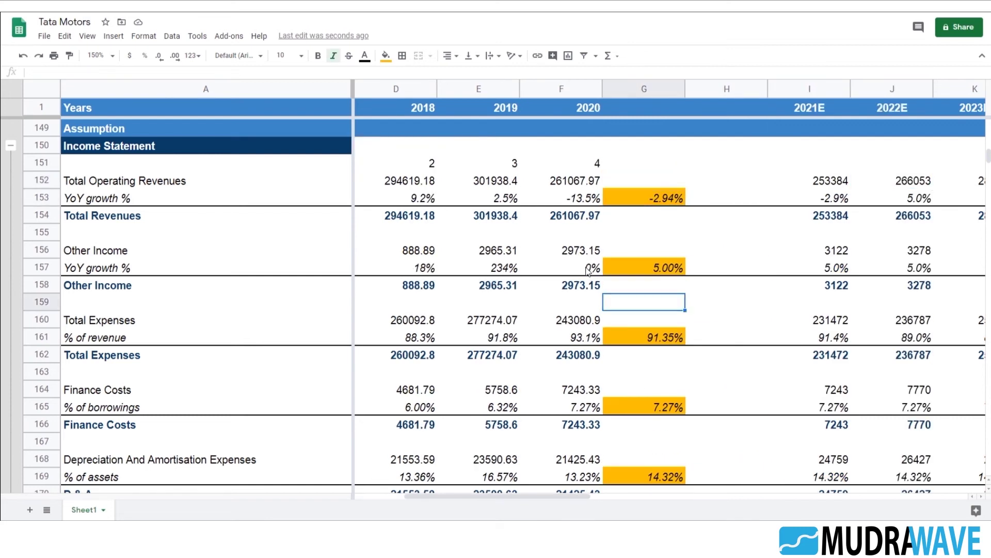
{"action": "key", "text": "Down"}
{"action": "key", "text": "Down"}
{"action": "key", "text": "Down"}
{"action": "key", "text": "Down"}
{"action": "key", "text": "Down"}
{"action": "key", "text": "Down"}
{"action": "key", "text": "Down"}
{"action": "key", "text": "Down"}
{"action": "key", "text": "Down"}
{"action": "key", "text": "Down"}
{"action": "key", "text": "Down"}
{"action": "key", "text": "Down"}
{"action": "key", "text": "Down"}
{"action": "key", "text": "Down"}
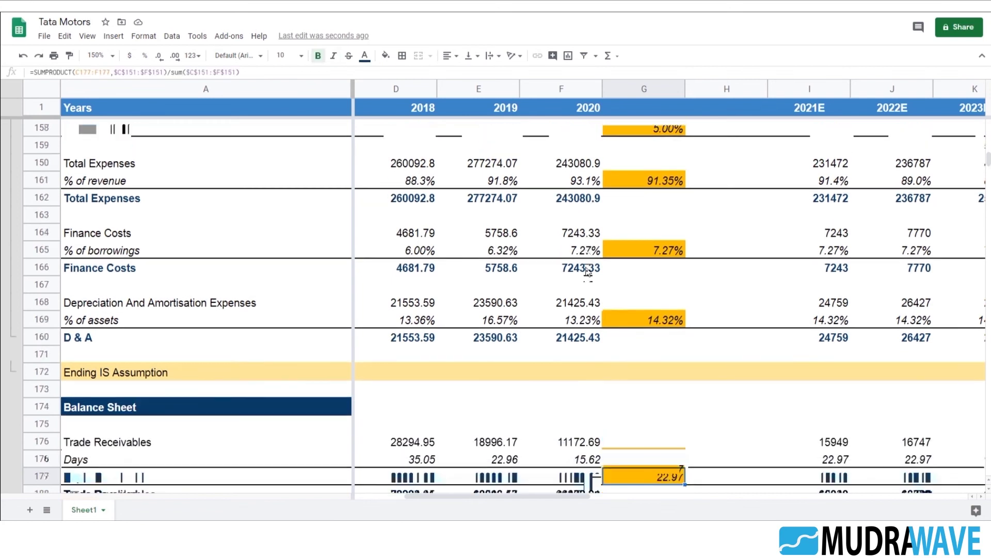
{"action": "key", "text": "Down"}
{"action": "key", "text": "Down"}
{"action": "key", "text": "Down"}
{"action": "key", "text": "Down"}
{"action": "key", "text": "Down"}
{"action": "key", "text": "Down"}
{"action": "key", "text": "Down"}
{"action": "key", "text": "Down"}
{"action": "key", "text": "Down"}
{"action": "key", "text": "Down"}
{"action": "key", "text": "Down"}
{"action": "key", "text": "Down"}
{"action": "key", "text": "Down"}
{"action": "key", "text": "Down"}
{"action": "key", "text": "Down"}
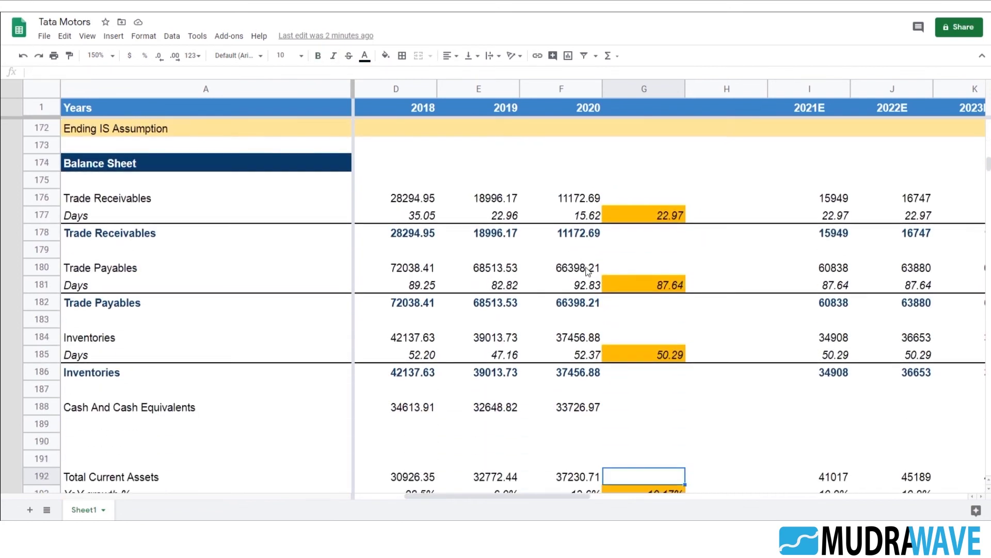
{"action": "key", "text": "Down"}
{"action": "key", "text": "Down"}
{"action": "key", "text": "Down"}
{"action": "key", "text": "Down"}
{"action": "key", "text": "Up"}
{"action": "key", "text": "Up"}
{"action": "key", "text": "Up"}
{"action": "key", "text": "Up"}
{"action": "key", "text": "Up"}
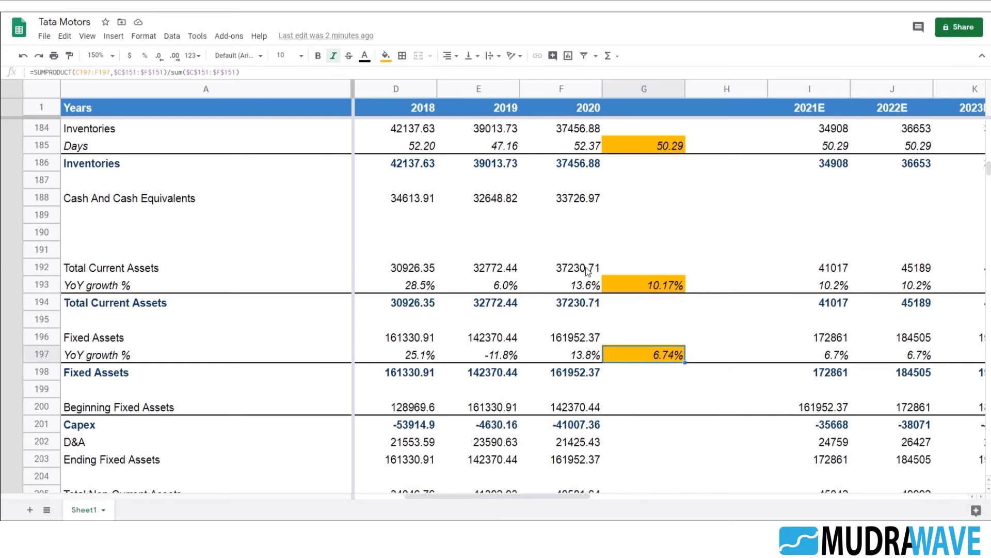
{"action": "type", "text": "1%"}
{"action": "key", "text": "Tab"}
{"action": "key", "text": "Left"}
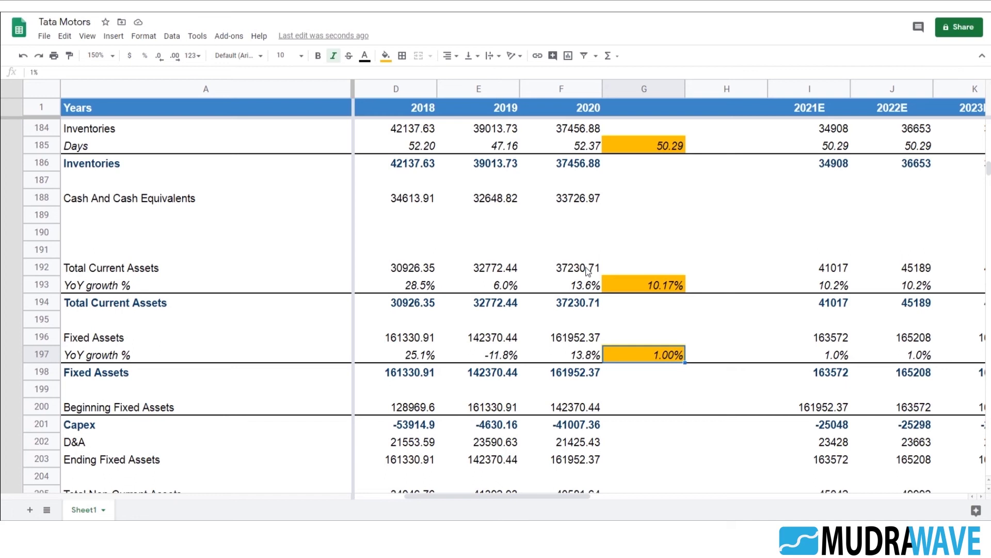
Step: Review the Fixed Assets YoY growth in row 197 across the forecast years through 2025E
{"action": "key", "text": "Right"}
{"action": "key", "text": "Right"}
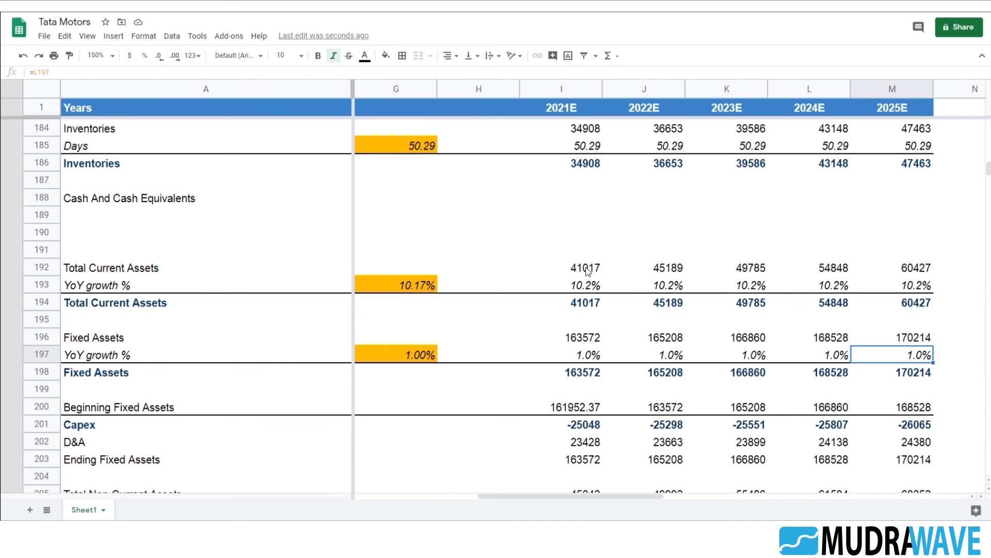
{"action": "key", "text": "Left"}
{"action": "key", "text": "Left"}
{"action": "key", "text": "Left"}
{"action": "key", "text": "Left"}
{"action": "key", "text": "Left"}
{"action": "key", "text": "Left"}
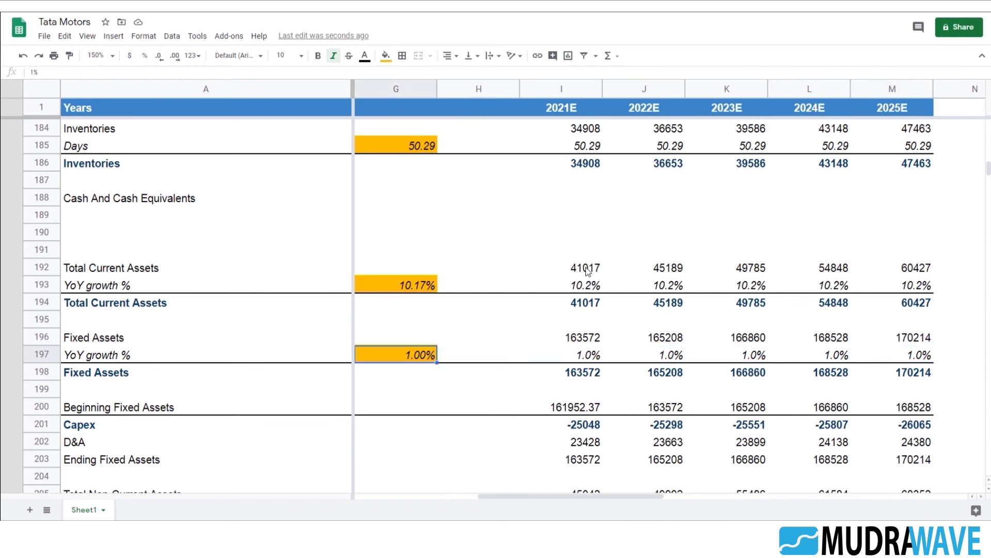
{"action": "key", "text": "Right"}
{"action": "key", "text": "Right"}
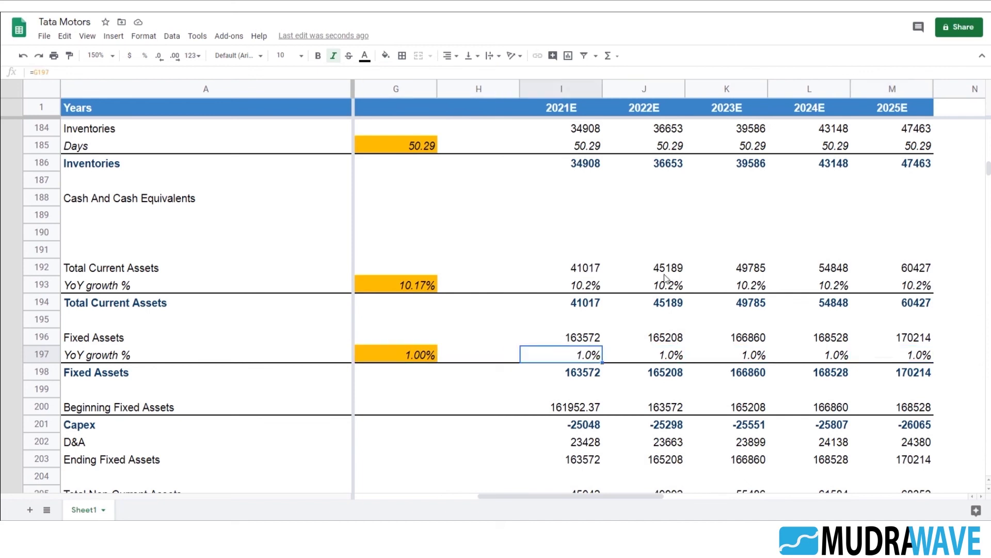
Step: Check the forecast Depreciation And Amortisation Expenses in row 168 against the 2020 figure
{"action": "scroll", "coordinate": [639, 343], "scroll_direction": "up", "scroll_amount": 6}
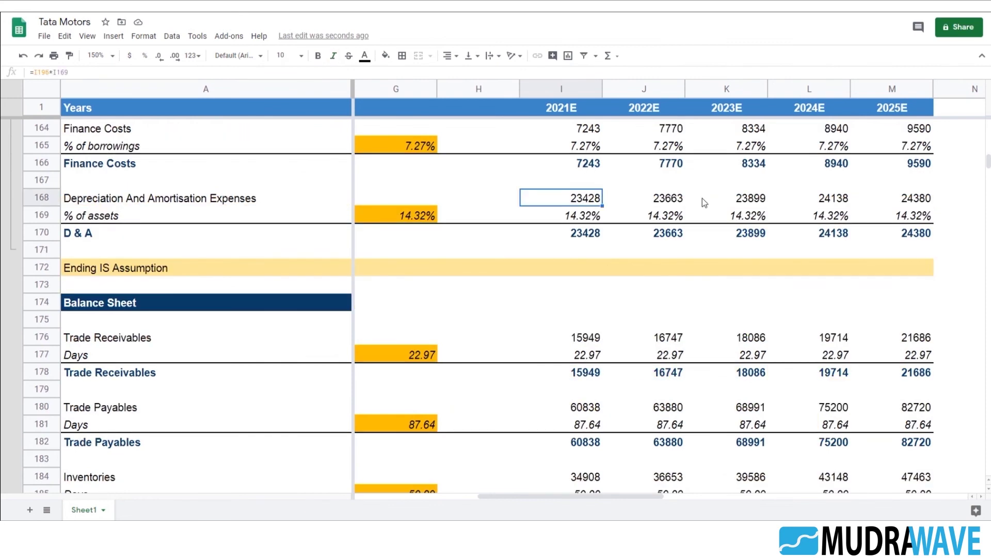
{"action": "key", "text": "Left"}
{"action": "key", "text": "Left"}
{"action": "key", "text": "Left"}
{"action": "key", "text": "Right"}
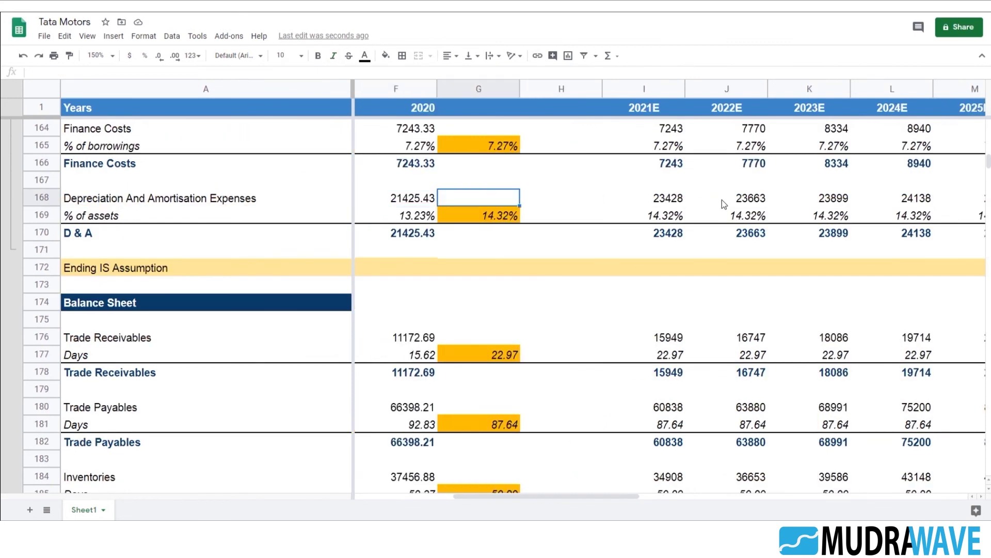
Step: Return to the Fixed Assets assumptions and review the forecast Capex in row 201 from 2021E through 2025E
{"action": "key", "text": "Down"}
{"action": "key", "text": "Down"}
{"action": "key", "text": "Down"}
{"action": "key", "text": "Down"}
{"action": "key", "text": "Down"}
{"action": "key", "text": "Down"}
{"action": "key", "text": "Down"}
{"action": "key", "text": "Down"}
{"action": "key", "text": "Down"}
{"action": "key", "text": "Down"}
{"action": "key", "text": "Down"}
{"action": "key", "text": "Down"}
{"action": "key", "text": "Down"}
{"action": "key", "text": "Down"}
{"action": "key", "text": "Down"}
{"action": "key", "text": "Down"}
{"action": "key", "text": "Down"}
{"action": "key", "text": "Down"}
{"action": "key", "text": "Down"}
{"action": "key", "text": "Down"}
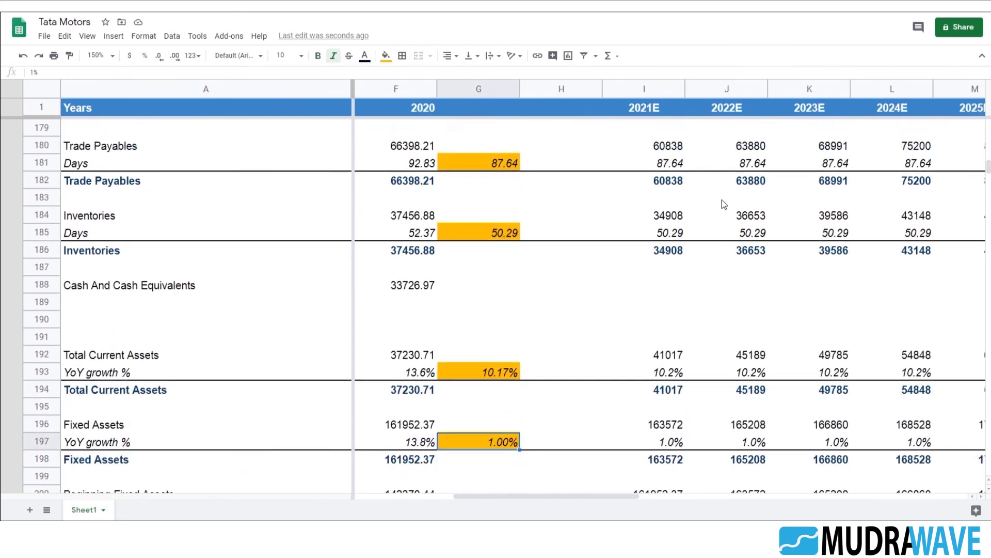
{"action": "key", "text": "Down"}
{"action": "key", "text": "Down"}
{"action": "key", "text": "Down"}
{"action": "key", "text": "Right"}
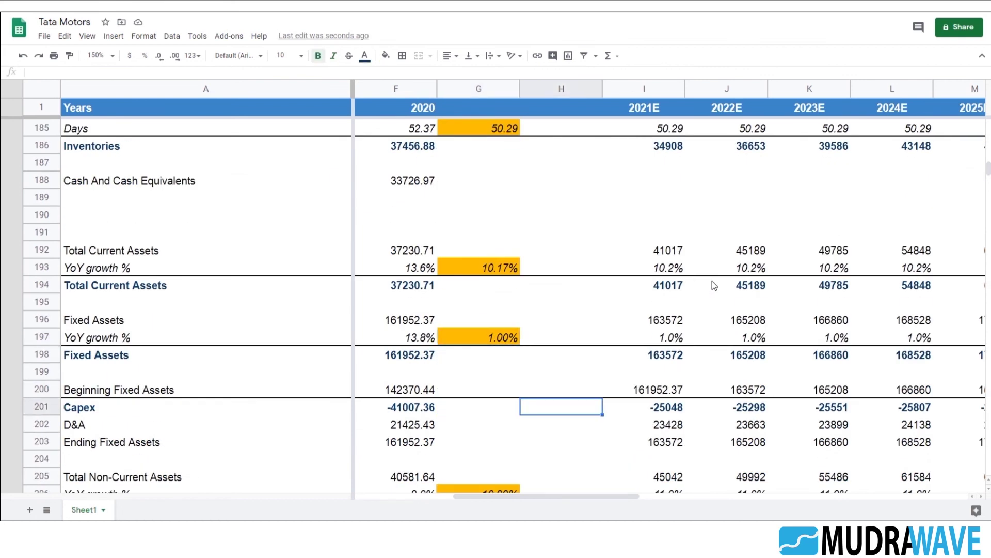
{"action": "key", "text": "Right"}
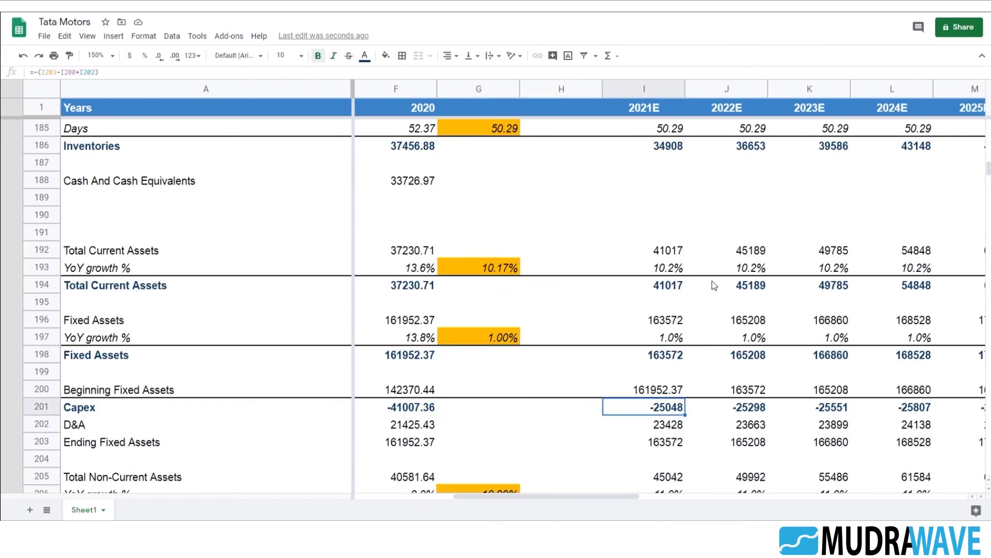
{"action": "key", "text": "Right"}
{"action": "key", "text": "Right"}
{"action": "key", "text": "Right"}
{"action": "key", "text": "Right"}
Step: Compare the forecast Capex in row 201 with the historical Capex back to 2017
{"action": "key", "text": "Left"}
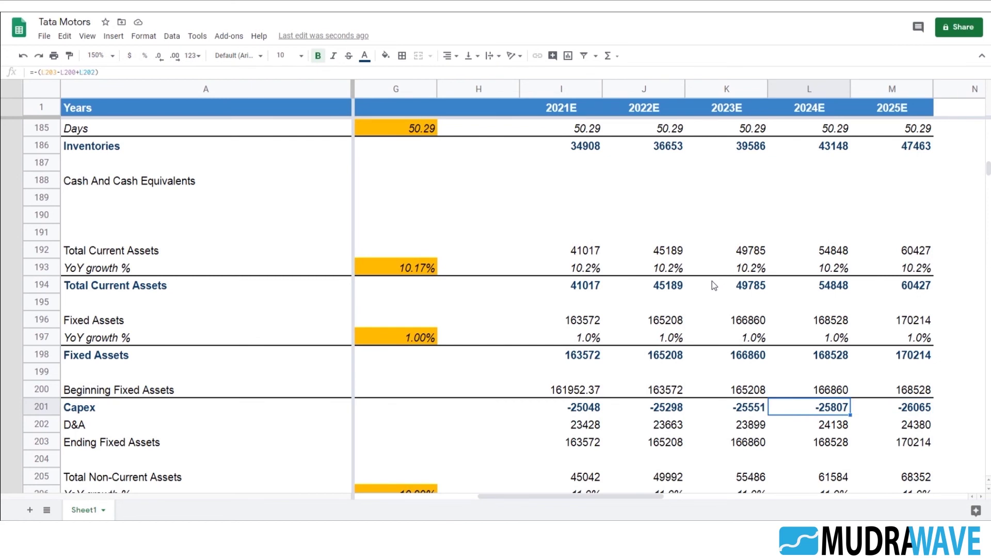
{"action": "key", "text": "Left"}
{"action": "key", "text": "Left"}
{"action": "key", "text": "Left"}
{"action": "key", "text": "Left"}
{"action": "key", "text": "Left"}
{"action": "key", "text": "Left"}
{"action": "key", "text": "Left"}
{"action": "key", "text": "Left"}
{"action": "key", "text": "Left"}
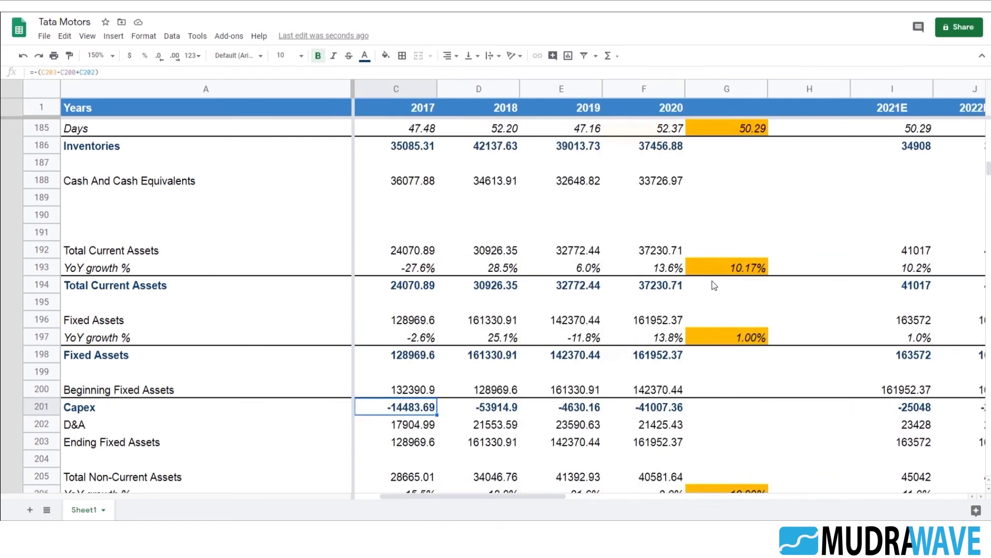
{"action": "key", "text": "Left"}
{"action": "key", "text": "Right"}
{"action": "key", "text": "Right"}
{"action": "key", "text": "Right"}
{"action": "key", "text": "Left"}
{"action": "key", "text": "Left"}
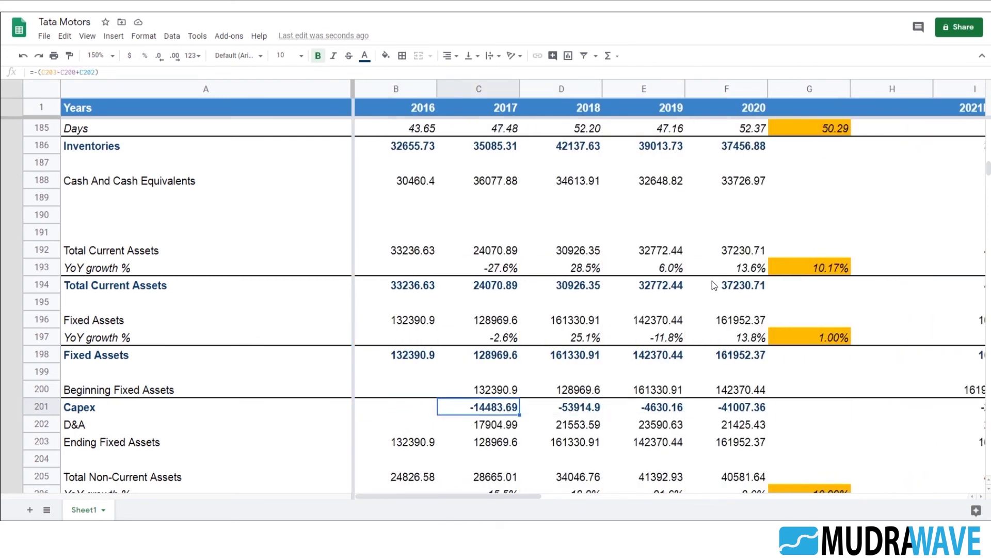
Step: Check the average of the historical Capex in C201:F201 using the selection's summary statistics
{"action": "key", "text": "shift+Right"}
{"action": "key", "text": "shift+Right"}
{"action": "key", "text": "shift+Right"}
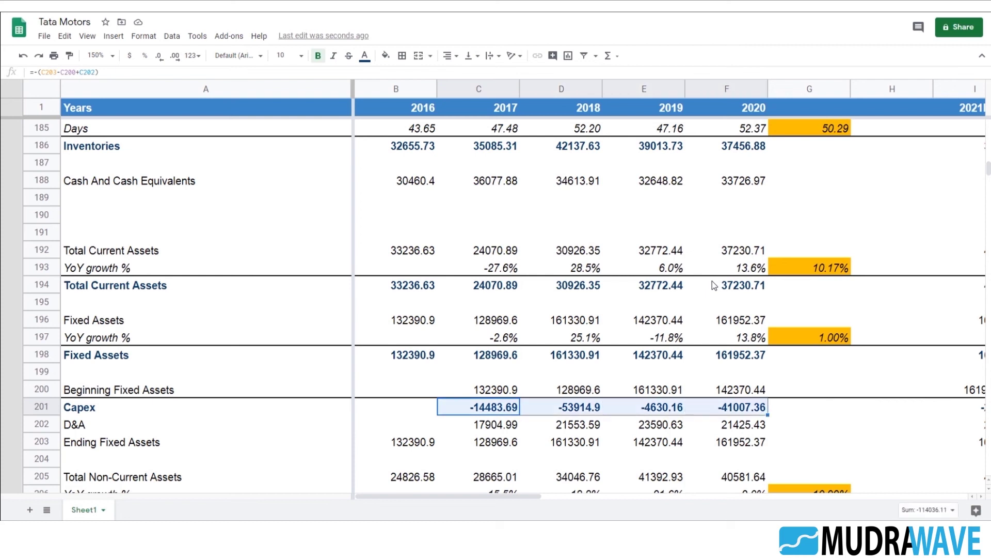
{"action": "left_click", "coordinate": [928, 509]}
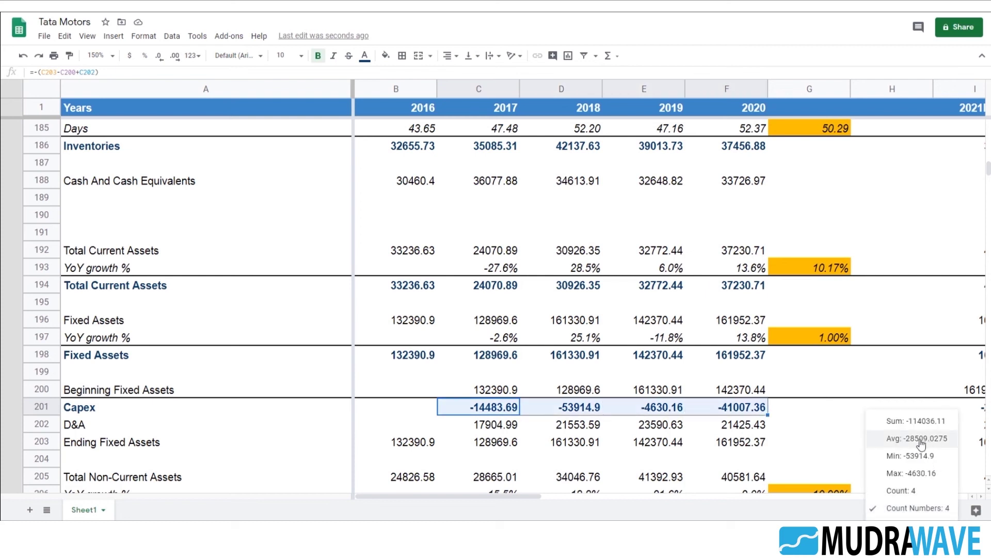
{"action": "left_click", "coordinate": [793, 413]}
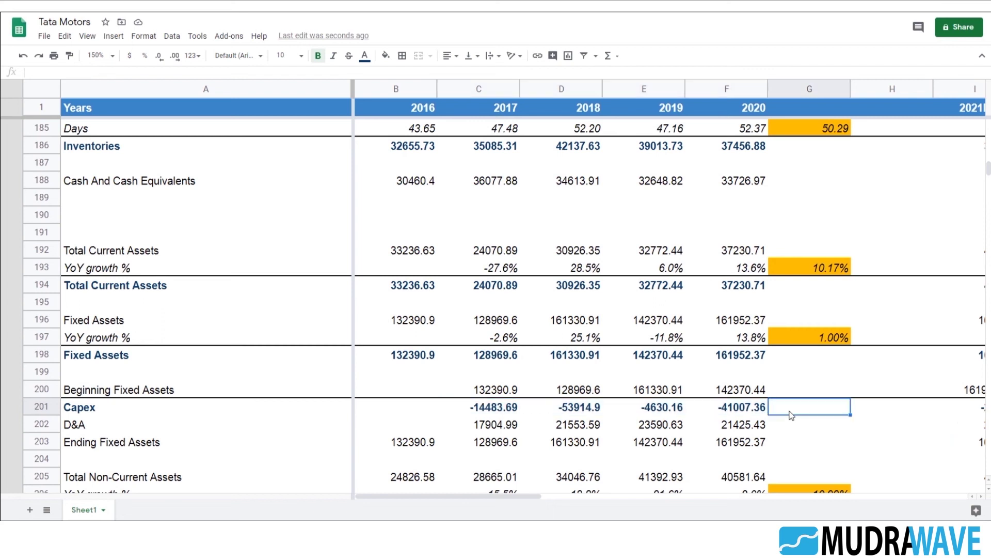
Step: Compare the forecast Capex in row 201 for 2021E through 2025E with the historical average
{"action": "key", "text": "Right"}
{"action": "key", "text": "Right"}
{"action": "key", "text": "Right"}
{"action": "key", "text": "Right"}
{"action": "key", "text": "Right"}
{"action": "key", "text": "Right"}
{"action": "key", "text": "Left"}
{"action": "key", "text": "Left"}
{"action": "key", "text": "Left"}
{"action": "key", "text": "Left"}
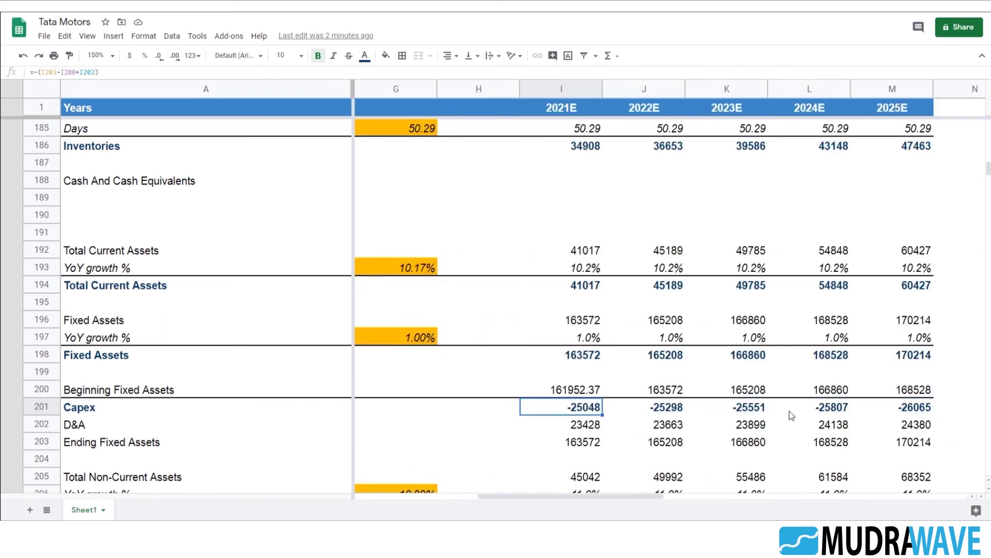
{"action": "key", "text": "Right"}
{"action": "key", "text": "Right"}
{"action": "key", "text": "Right"}
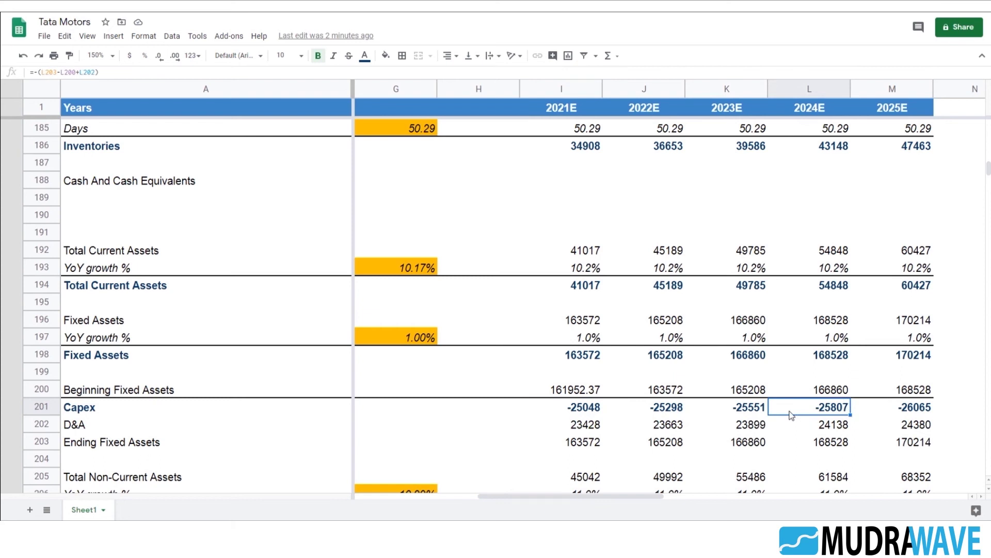
Step: Set the Fixed Assets YoY growth assumption in G197 to 2%
{"action": "left_click", "coordinate": [427, 338]}
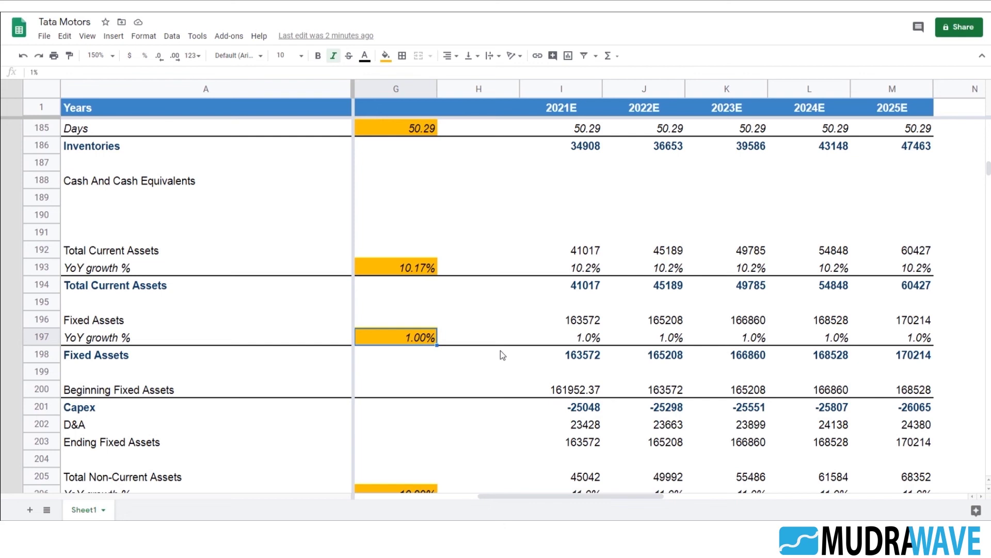
{"action": "scroll", "coordinate": [521, 348], "scroll_direction": "down", "scroll_amount": 1}
{"action": "type", "text": "2"}
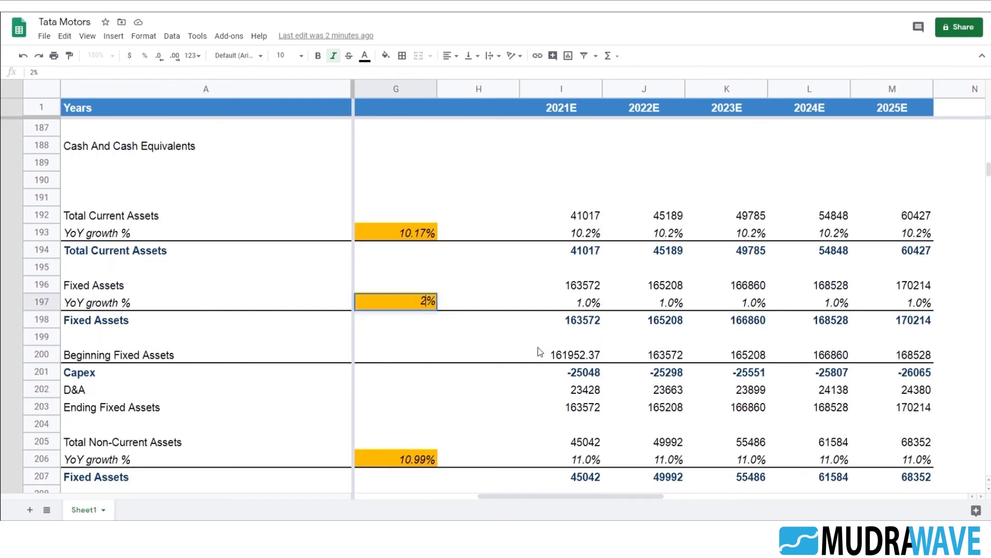
{"action": "left_click", "coordinate": [537, 349]}
Step: Review the recalculated forecast Capex in row 201 from 2021E through 2024E
{"action": "key", "text": "Down"}
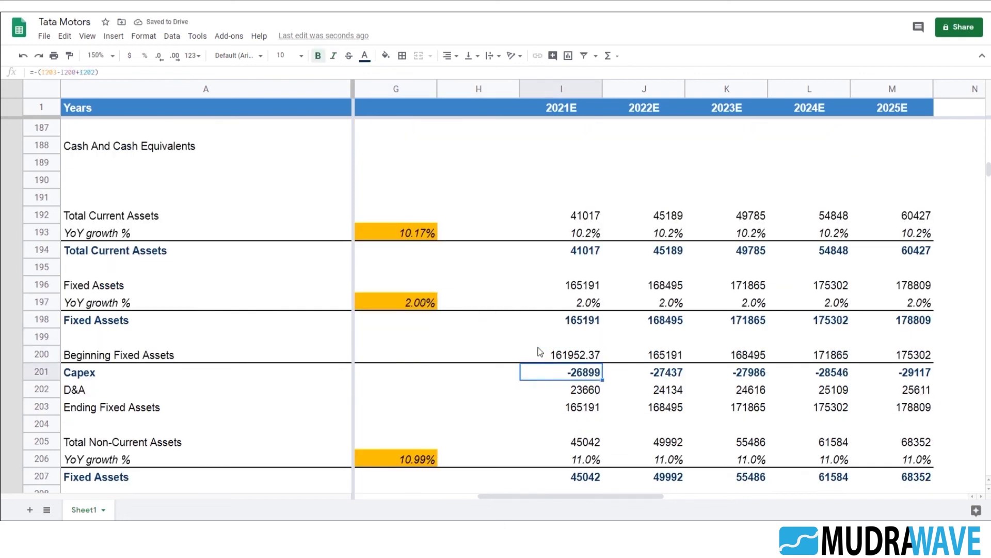
{"action": "key", "text": "Right"}
{"action": "key", "text": "Right"}
{"action": "key", "text": "Right"}
{"action": "key", "text": "Left"}
{"action": "key", "text": "Left"}
{"action": "key", "text": "Left"}
Step: Change the Fixed Assets YoY growth assumption in G197 back to 1%
{"action": "key", "text": "Up"}
{"action": "key", "text": "Up"}
{"action": "key", "text": "Up"}
{"action": "key", "text": "Up"}
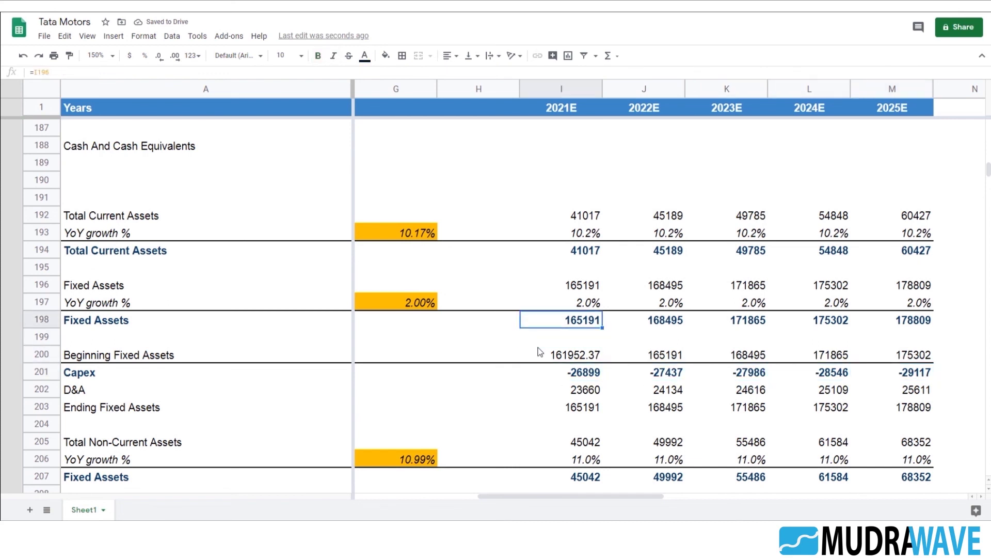
{"action": "key", "text": "Left"}
{"action": "key", "text": "Left"}
{"action": "type", "text": "1"}
{"action": "key", "text": "Return"}
{"action": "key", "text": "Up"}
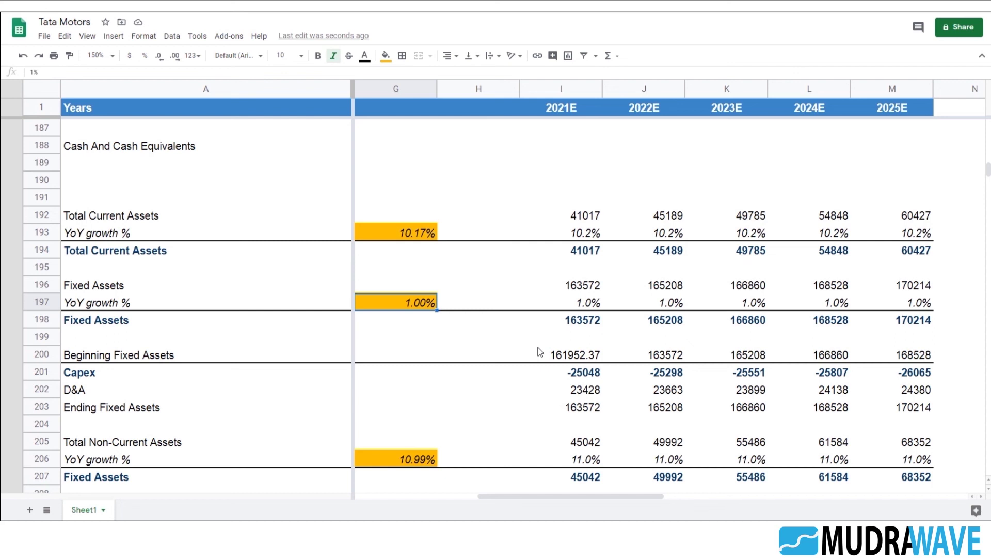
Step: Inspect the Ending Cash assumption in G212 and the debt schedule rows beneath it
{"action": "scroll", "coordinate": [539, 351], "scroll_direction": "down", "scroll_amount": 5}
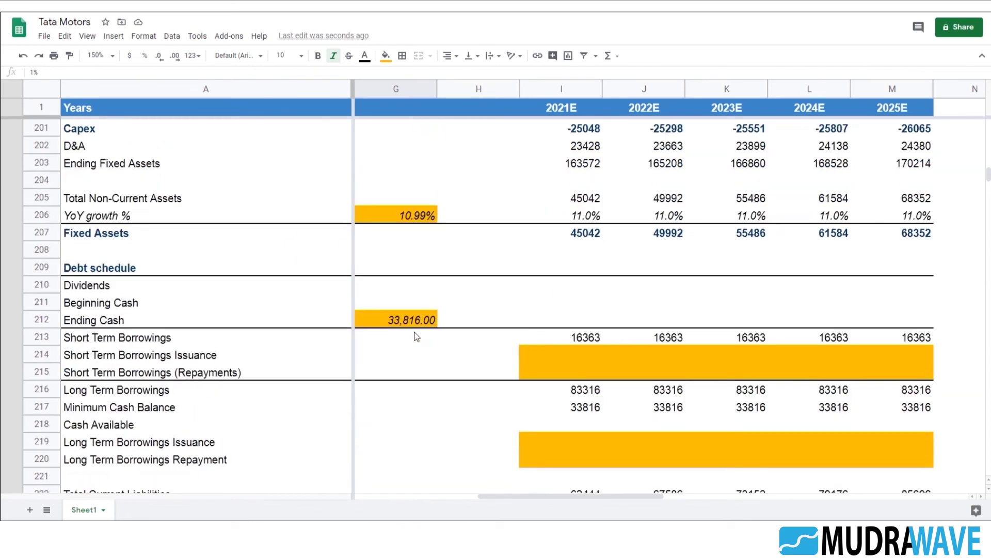
{"action": "left_click", "coordinate": [410, 322]}
{"action": "scroll", "coordinate": [465, 310], "scroll_direction": "down", "scroll_amount": 3}
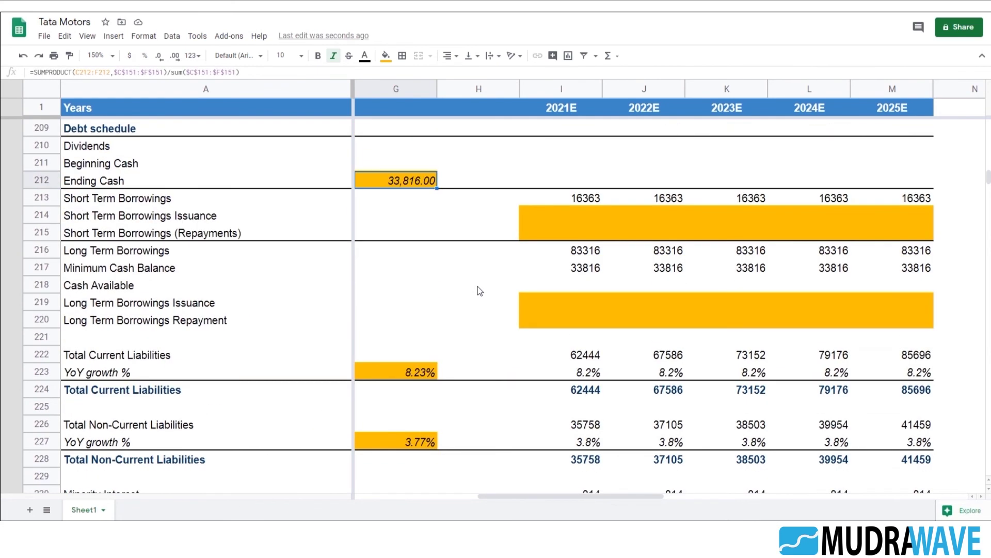
{"action": "scroll", "coordinate": [474, 316], "scroll_direction": "down", "scroll_amount": 1}
{"action": "scroll", "coordinate": [471, 316], "scroll_direction": "down", "scroll_amount": 1}
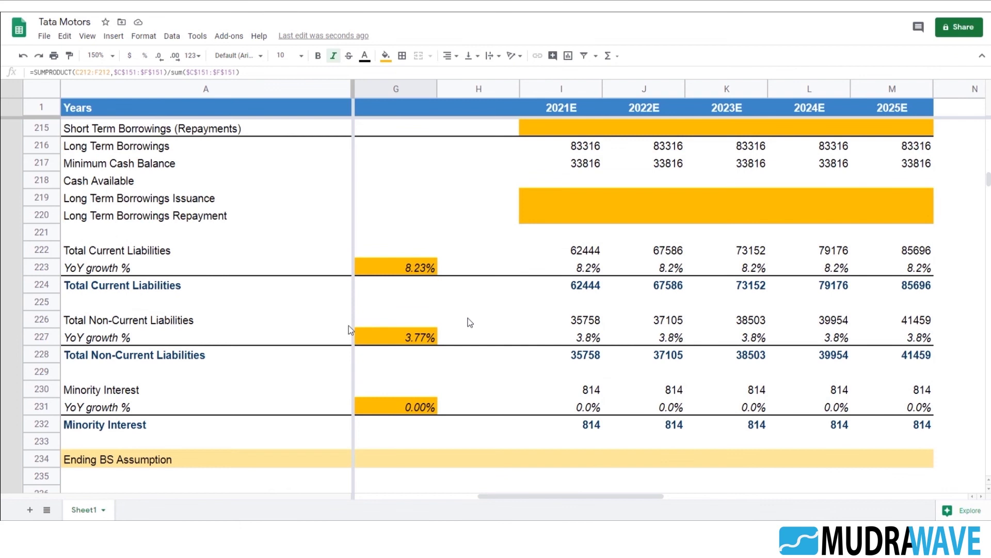
Step: Review the YoY growth assumptions for current liabilities, non-current liabilities and minority interest in G223, G227 and G231
{"action": "left_click", "coordinate": [417, 268]}
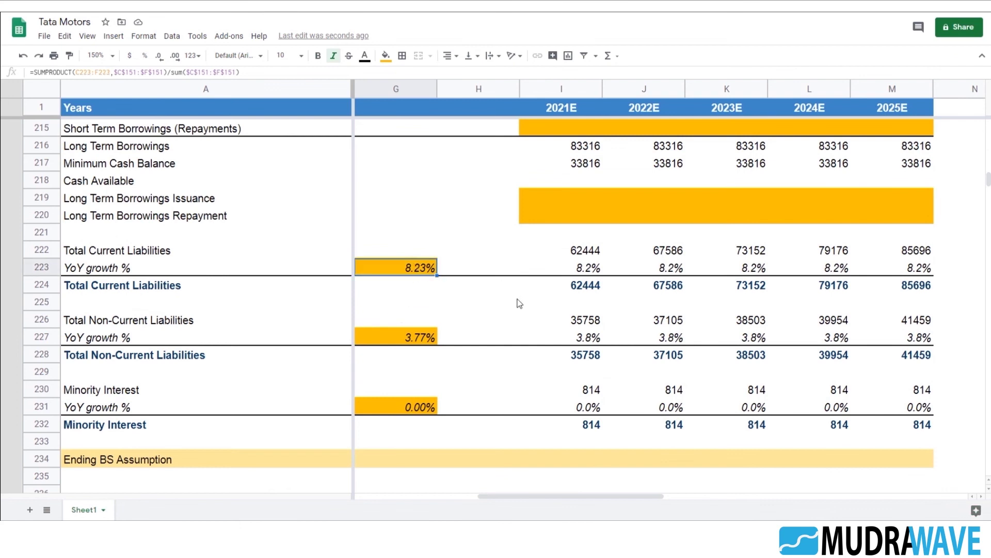
{"action": "key", "text": "Down"}
{"action": "key", "text": "Down"}
{"action": "key", "text": "Down"}
{"action": "key", "text": "Down"}
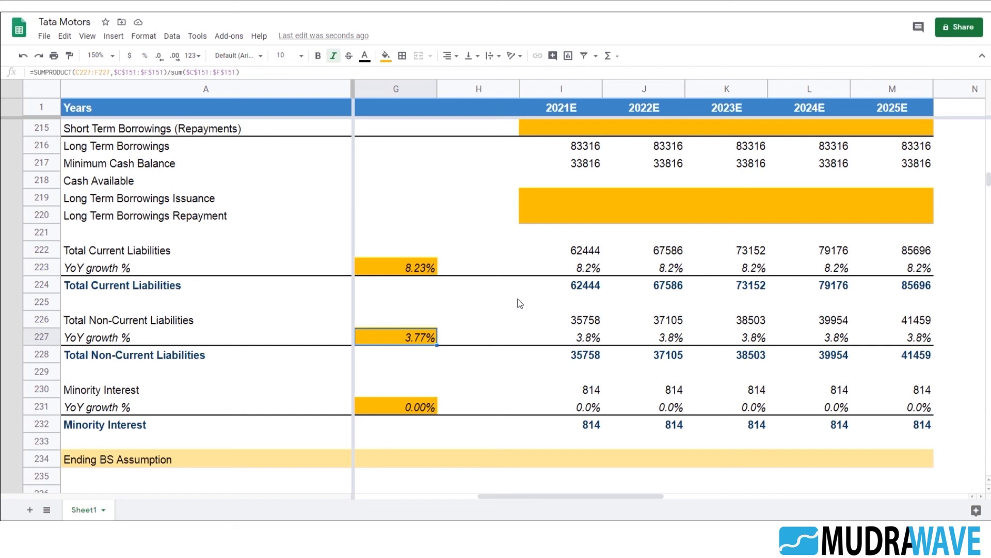
{"action": "key", "text": "Right"}
{"action": "key", "text": "Right"}
{"action": "key", "text": "Right"}
{"action": "key", "text": "Left"}
{"action": "key", "text": "Left"}
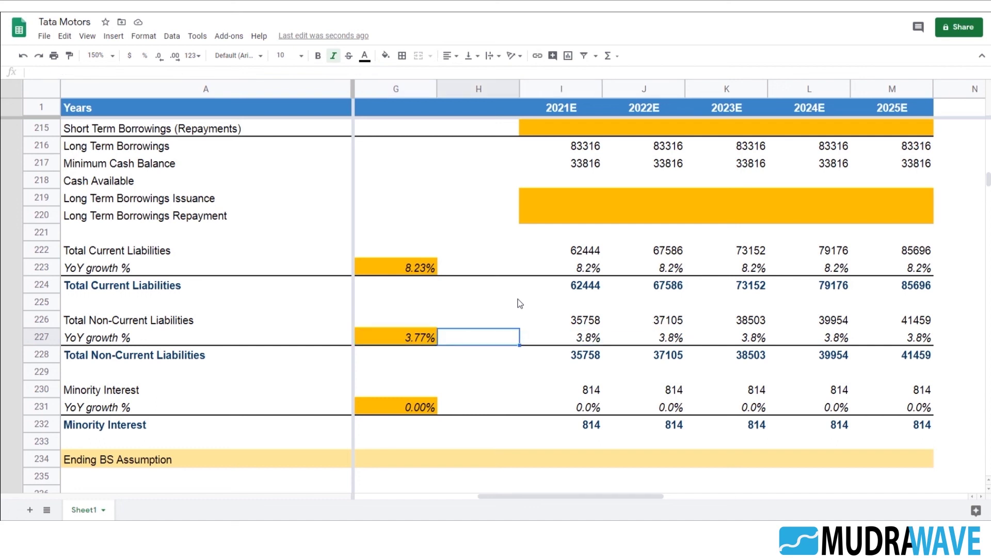
{"action": "key", "text": "Left"}
{"action": "key", "text": "Down"}
{"action": "key", "text": "Down"}
{"action": "key", "text": "Down"}
{"action": "key", "text": "Down"}
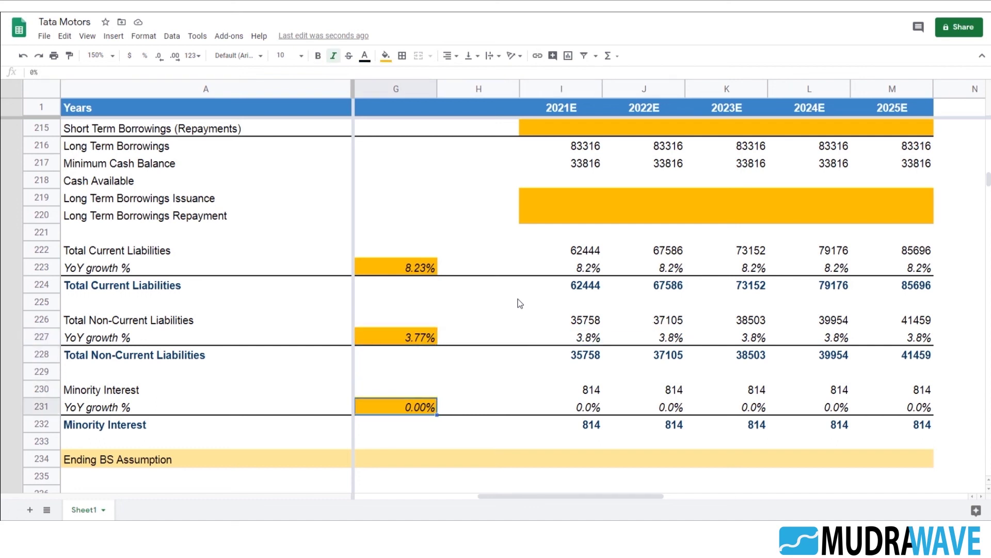
Step: Review the balance sheet assumptions in column G from Minority Interest back up to the Inventories days in G185
{"action": "key", "text": "Up"}
{"action": "key", "text": "Up"}
{"action": "key", "text": "Up"}
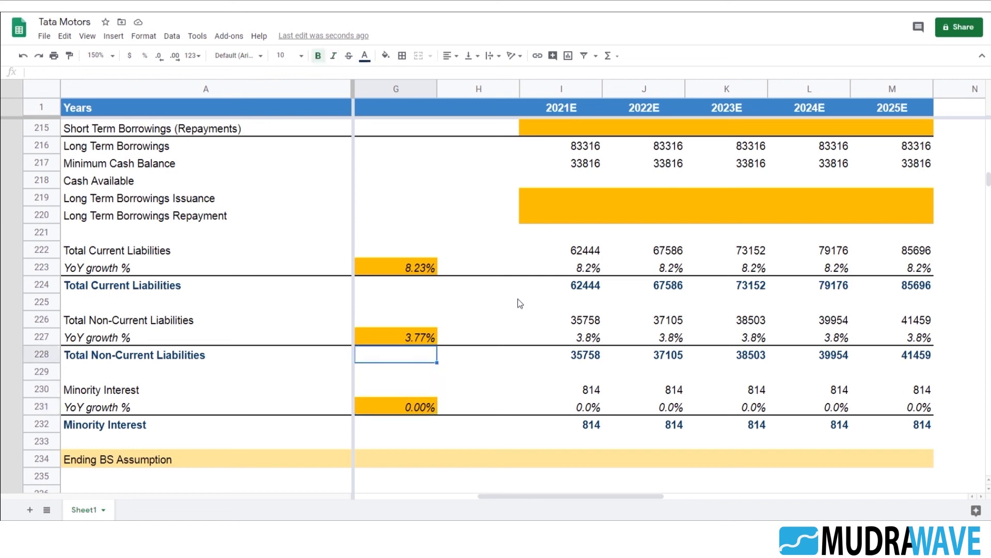
{"action": "key", "text": "Up"}
{"action": "key", "text": "Up"}
{"action": "key", "text": "Up"}
{"action": "key", "text": "Up"}
{"action": "key", "text": "Up"}
{"action": "key", "text": "Up"}
{"action": "key", "text": "Up"}
{"action": "key", "text": "Up"}
{"action": "key", "text": "Up"}
{"action": "key", "text": "Up"}
{"action": "key", "text": "Up"}
{"action": "key", "text": "Up"}
{"action": "key", "text": "Up"}
{"action": "key", "text": "Up"}
{"action": "key", "text": "Up"}
{"action": "key", "text": "Up"}
{"action": "key", "text": "Up"}
{"action": "key", "text": "Up"}
{"action": "key", "text": "Up"}
{"action": "key", "text": "Up"}
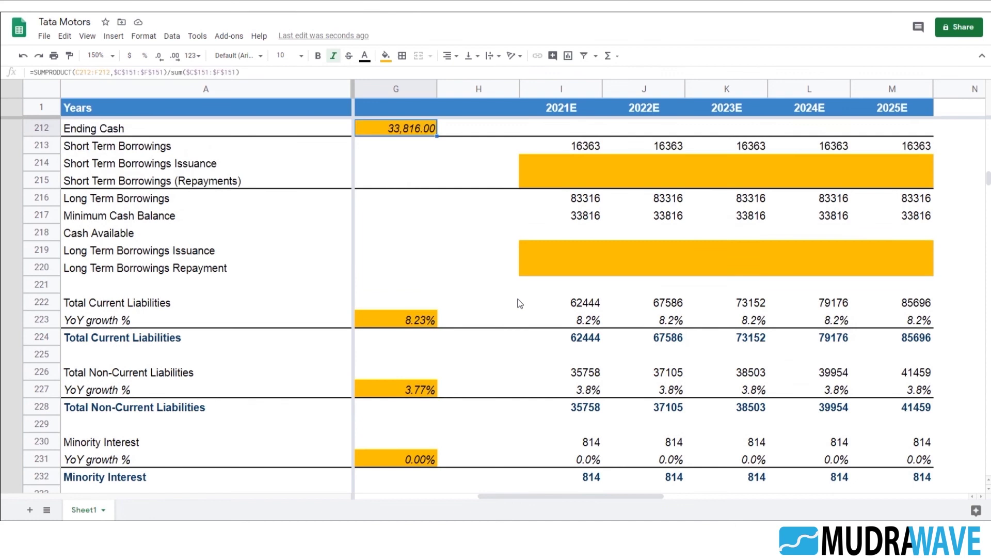
{"action": "key", "text": "Up"}
{"action": "key", "text": "Up"}
{"action": "key", "text": "Up"}
{"action": "key", "text": "Up"}
{"action": "key", "text": "Up"}
{"action": "key", "text": "Up"}
{"action": "key", "text": "Up"}
{"action": "key", "text": "Up"}
{"action": "key", "text": "Up"}
{"action": "key", "text": "Up"}
{"action": "key", "text": "Up"}
{"action": "key", "text": "Up"}
{"action": "key", "text": "Up"}
{"action": "key", "text": "Up"}
{"action": "key", "text": "Up"}
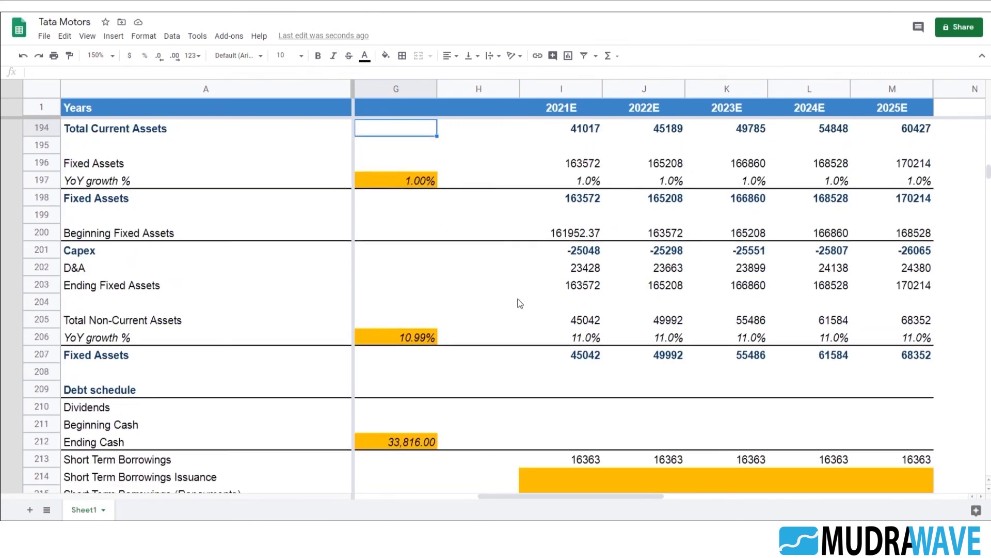
{"action": "key", "text": "Up"}
{"action": "key", "text": "Up"}
{"action": "key", "text": "Up"}
{"action": "key", "text": "Up"}
{"action": "key", "text": "Up"}
{"action": "key", "text": "Up"}
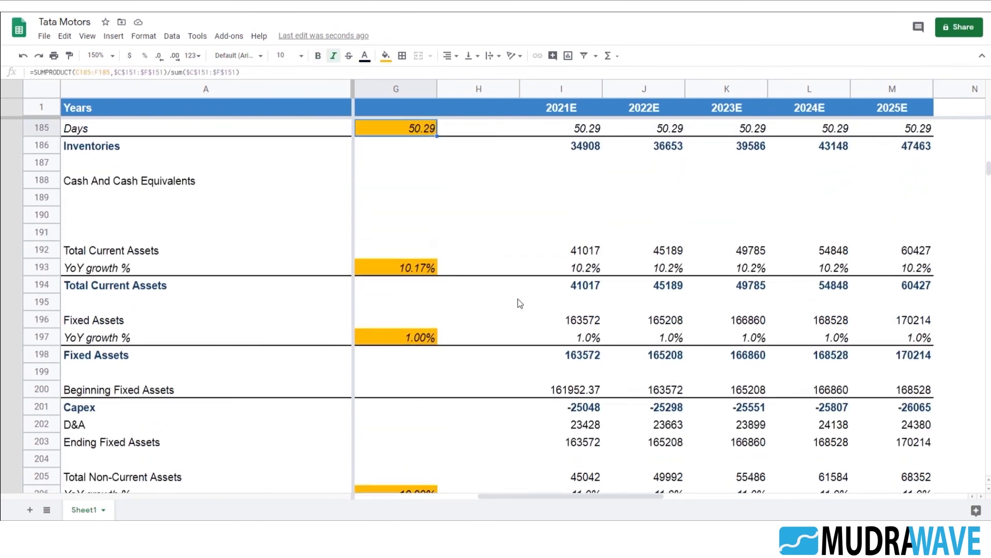
Step: Check the Total Current Assets YoY growth assumption in G193
{"action": "key", "text": "Down"}
{"action": "key", "text": "Down"}
{"action": "key", "text": "Down"}
{"action": "key", "text": "Down"}
{"action": "key", "text": "Down"}
{"action": "key", "text": "Down"}
{"action": "key", "text": "Down"}
{"action": "key", "text": "Down"}
{"action": "key", "text": "Down"}
{"action": "key", "text": "Down"}
{"action": "key", "text": "Down"}
{"action": "key", "text": "Down"}
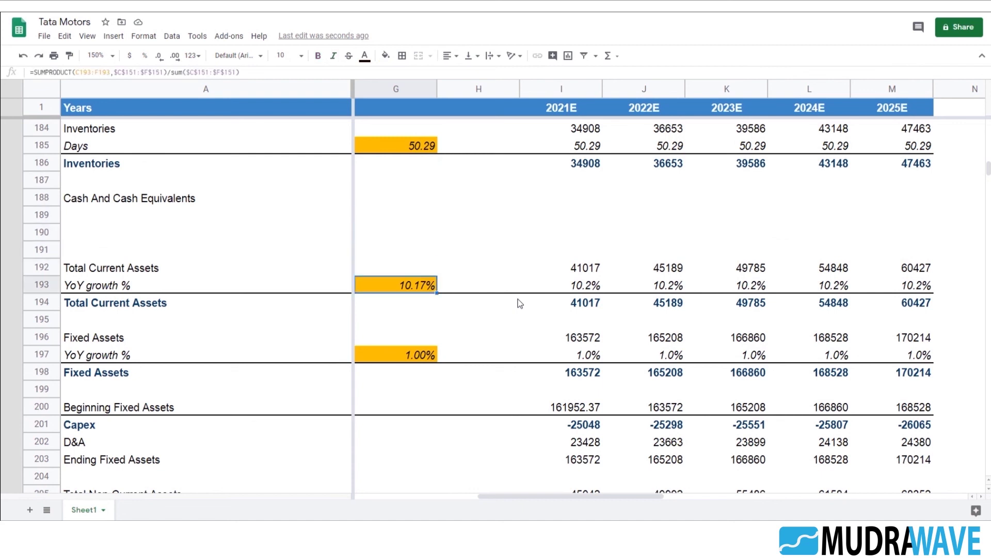
Step: Review the column G assumptions from Inventories up through Trade Payables and Trade Receivables to the income statement section
{"action": "key", "text": "Up"}
{"action": "key", "text": "Up"}
{"action": "key", "text": "Up"}
{"action": "key", "text": "Up"}
{"action": "key", "text": "Up"}
{"action": "key", "text": "Up"}
{"action": "key", "text": "Up"}
{"action": "key", "text": "Up"}
{"action": "key", "text": "Up"}
{"action": "key", "text": "Up"}
{"action": "key", "text": "Up"}
{"action": "key", "text": "Up"}
{"action": "key", "text": "Up"}
{"action": "key", "text": "Up"}
{"action": "key", "text": "Up"}
{"action": "key", "text": "Up"}
{"action": "key", "text": "Up"}
{"action": "key", "text": "Up"}
{"action": "key", "text": "Up"}
{"action": "key", "text": "Up"}
{"action": "key", "text": "Up"}
{"action": "key", "text": "Up"}
{"action": "key", "text": "Up"}
{"action": "key", "text": "Up"}
{"action": "key", "text": "Up"}
{"action": "key", "text": "Up"}
{"action": "key", "text": "Up"}
{"action": "key", "text": "Up"}
{"action": "key", "text": "Up"}
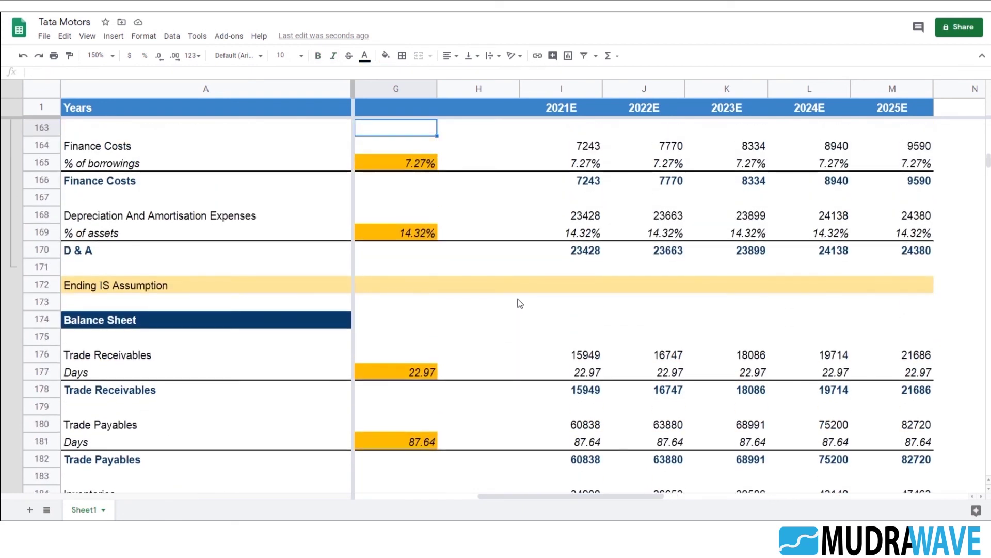
Step: Check the Finance Costs percentage in G165 and the Total Expenses percentage of revenue in G161
{"action": "key", "text": "Down"}
{"action": "key", "text": "Down"}
{"action": "key", "text": "Down"}
{"action": "key", "text": "Down"}
{"action": "key", "text": "Down"}
{"action": "key", "text": "Down"}
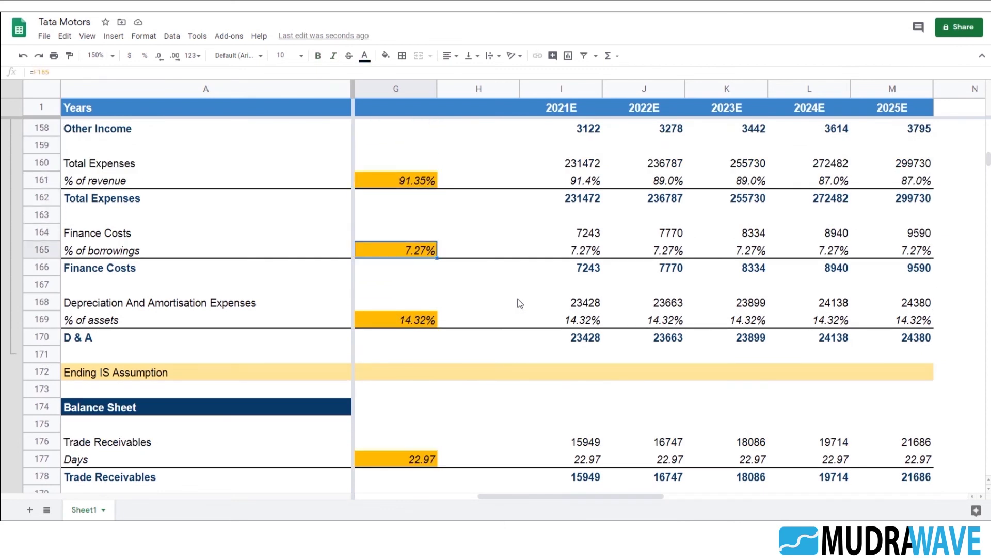
{"action": "key", "text": "Left"}
{"action": "key", "text": "Right"}
{"action": "key", "text": "Up"}
{"action": "key", "text": "Up"}
{"action": "key", "text": "Up"}
{"action": "key", "text": "Up"}
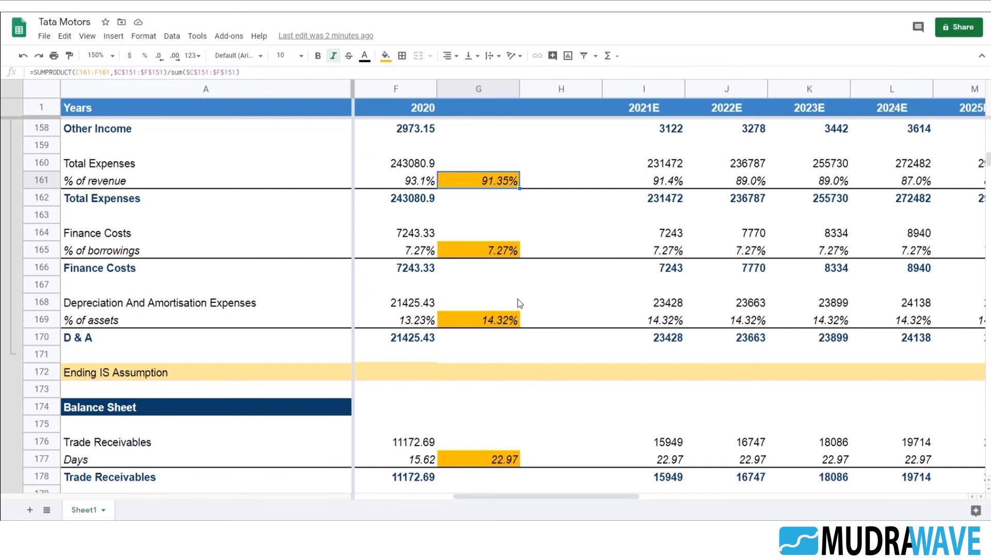
Step: Review the Total Expenses percentage of revenue in row 161 across 2021E to 2025E
{"action": "key", "text": "Right"}
{"action": "key", "text": "Right"}
{"action": "key", "text": "Right"}
{"action": "key", "text": "Right"}
{"action": "key", "text": "Right"}
{"action": "key", "text": "Right"}
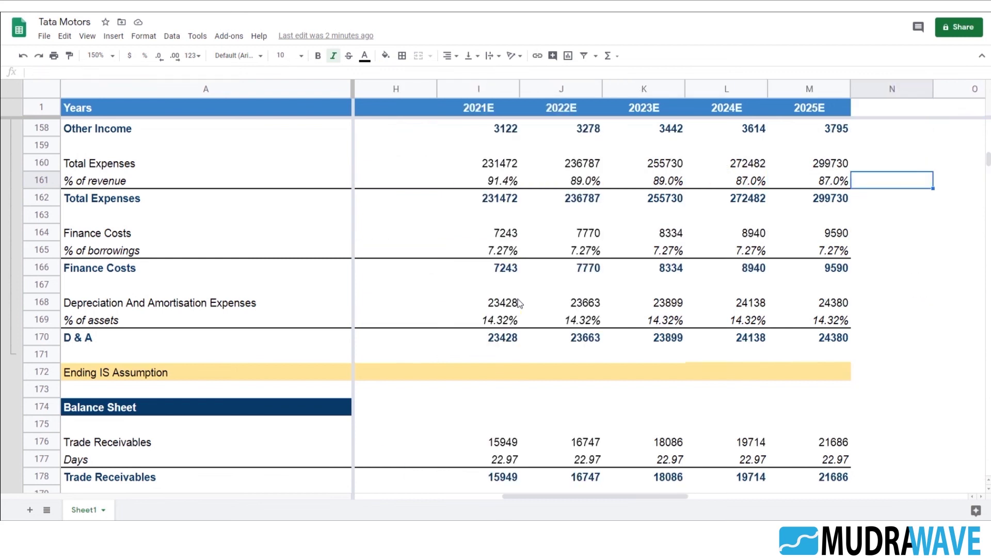
Step: Review the 2021E income statement assumptions upward from Total Expenses to the Income Statement heading in row 150
{"action": "key", "text": "Left"}
{"action": "key", "text": "Left"}
{"action": "key", "text": "Left"}
{"action": "key", "text": "Left"}
{"action": "key", "text": "Up"}
{"action": "key", "text": "Up"}
{"action": "key", "text": "Up"}
{"action": "key", "text": "Up"}
{"action": "key", "text": "Up"}
{"action": "key", "text": "Up"}
{"action": "key", "text": "Up"}
{"action": "key", "text": "Up"}
{"action": "key", "text": "Up"}
{"action": "key", "text": "Up"}
{"action": "key", "text": "Up"}
{"action": "key", "text": "Up"}
{"action": "key", "text": "Up"}
{"action": "key", "text": "Up"}
{"action": "key", "text": "Up"}
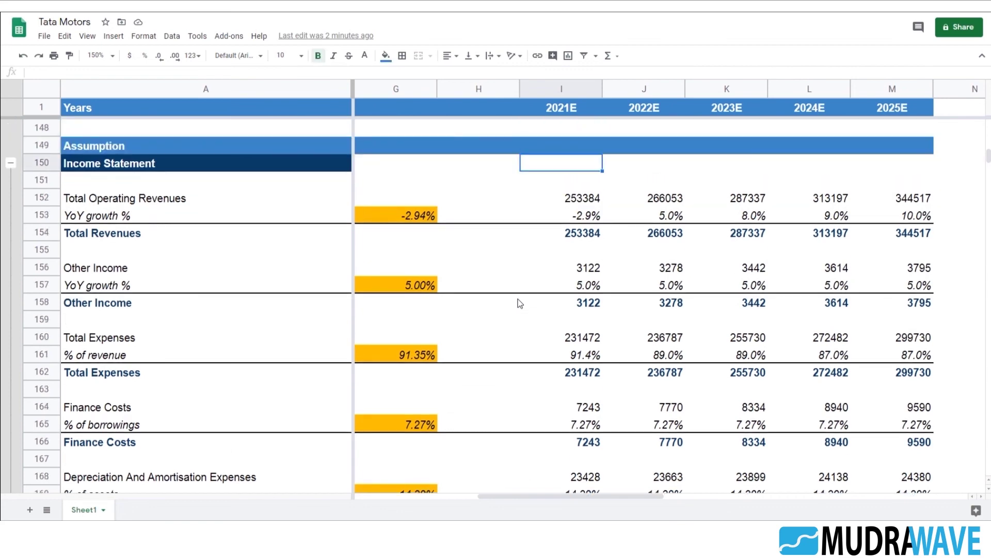